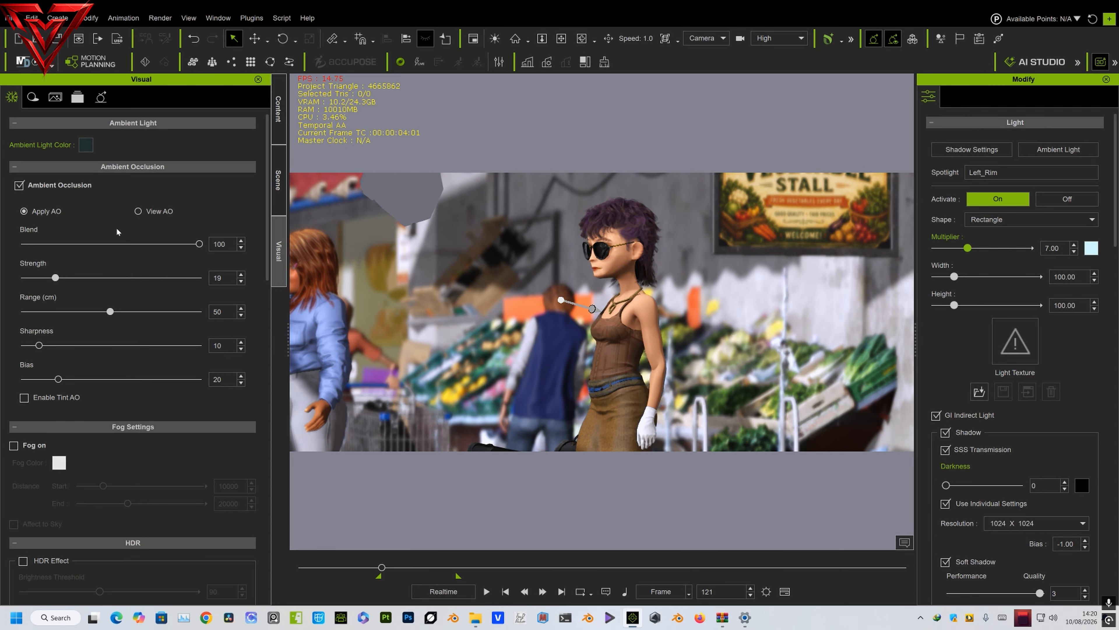
Step: Disable Global Illumination and the Post Effect for the scene, leaving the Toon Shader off
{"action": "left_click", "coordinate": [106, 98]}
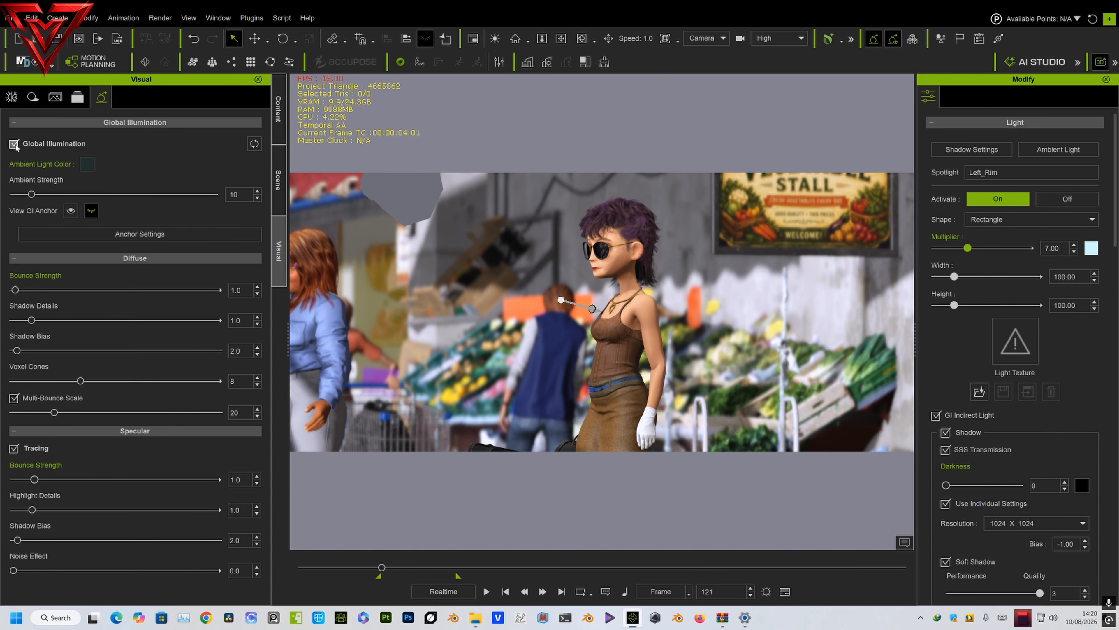
{"action": "left_click", "coordinate": [78, 97]}
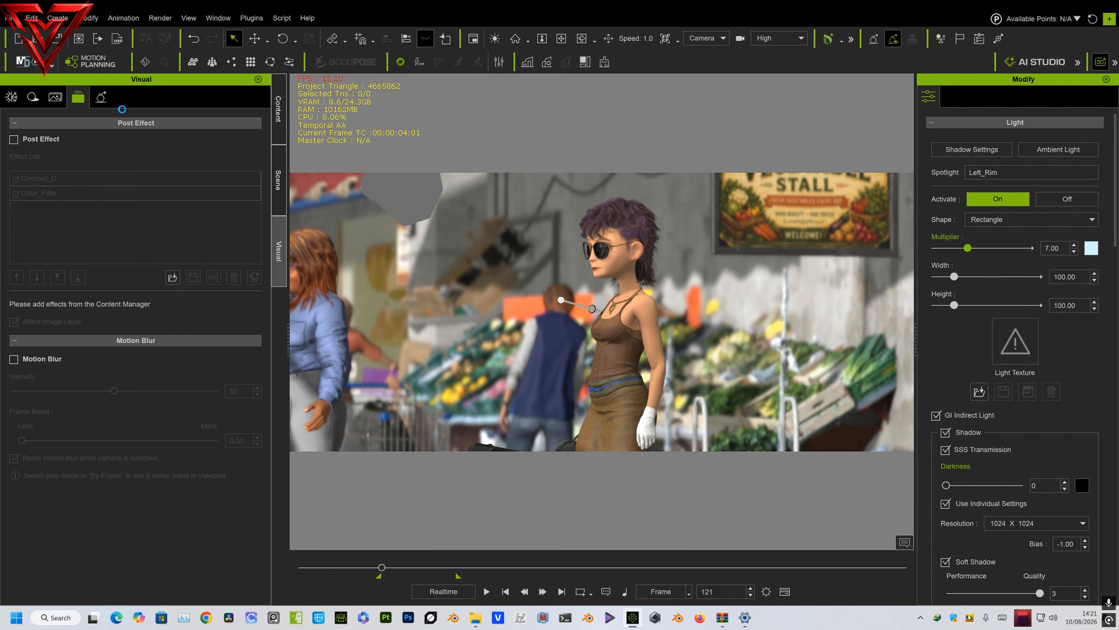
{"action": "left_click", "coordinate": [53, 99]}
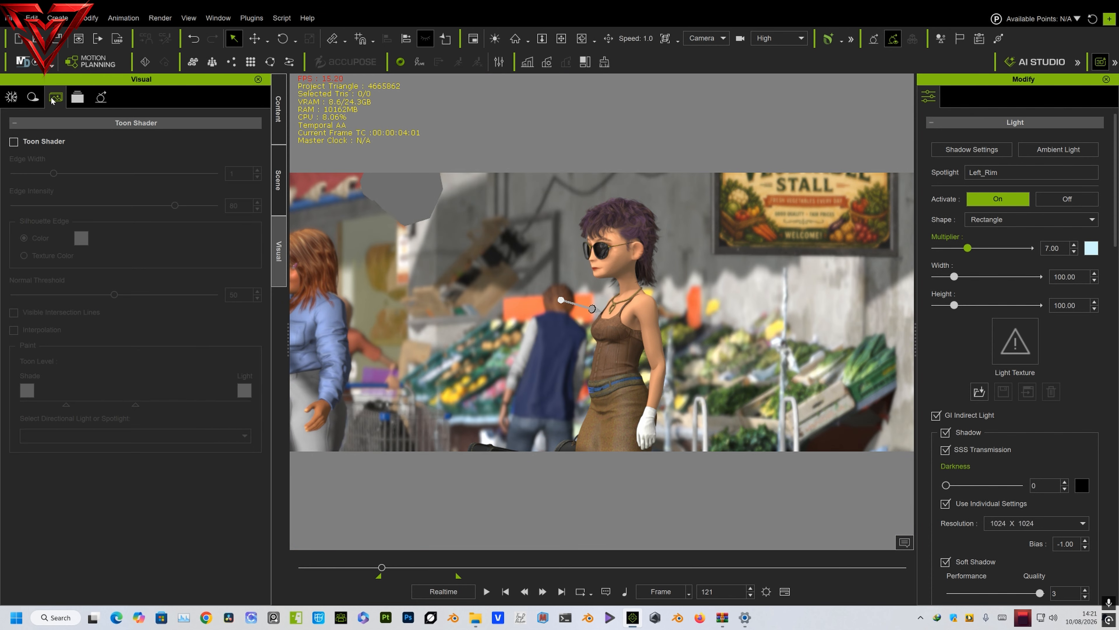
{"action": "left_click", "coordinate": [14, 142]}
{"action": "left_click", "coordinate": [14, 142]}
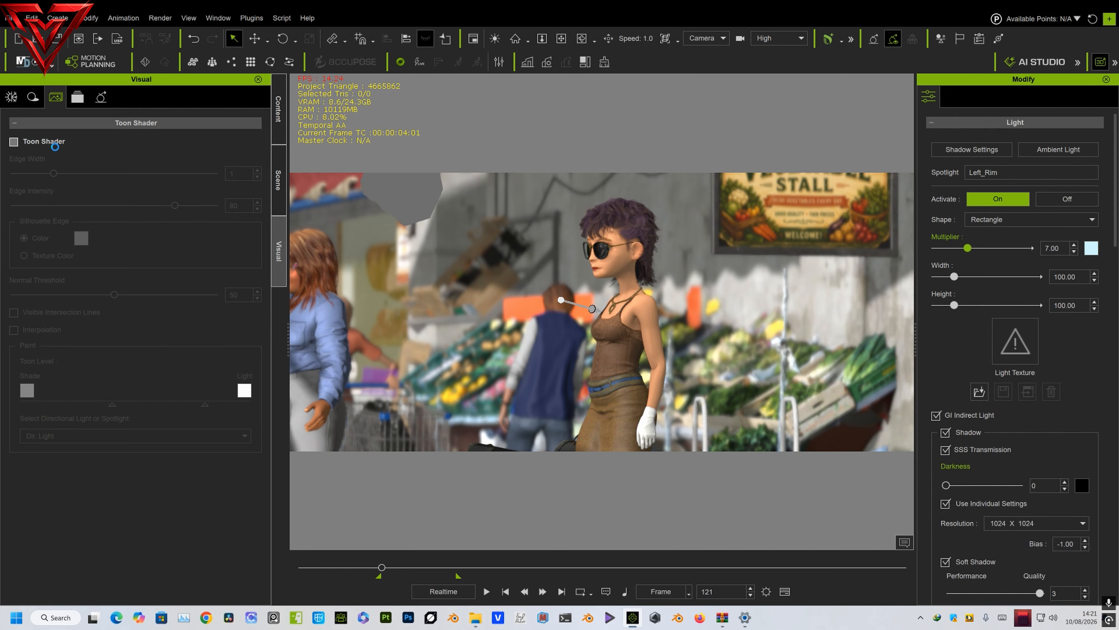
Step: Set the scene's shadow resolution to 128 X 128 and turn shadows off
{"action": "left_click", "coordinate": [27, 98]}
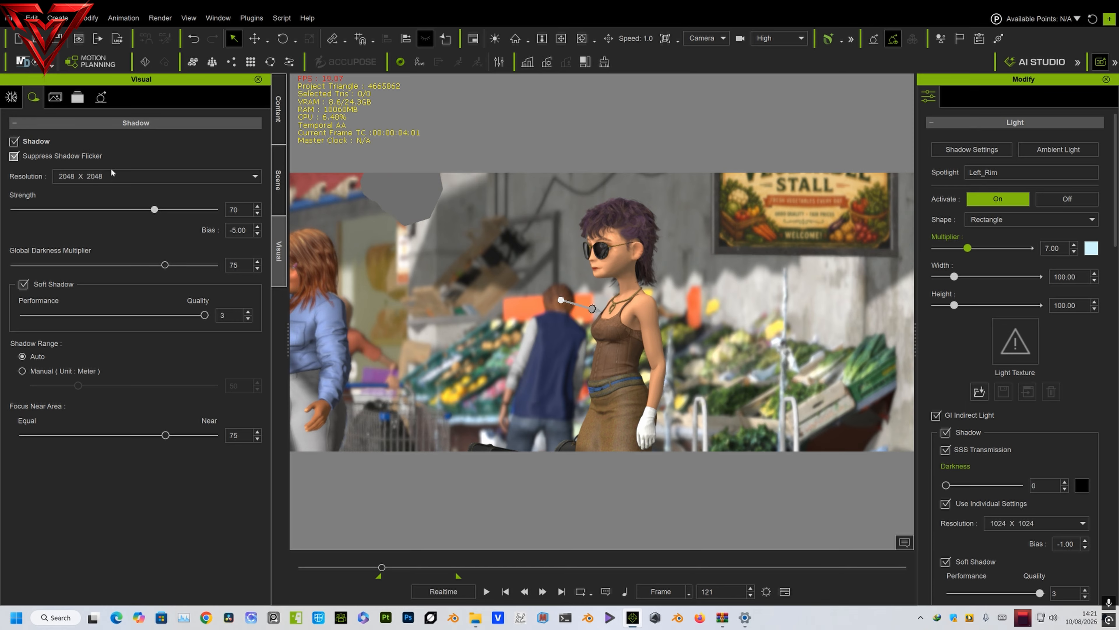
{"action": "left_click", "coordinate": [106, 176]}
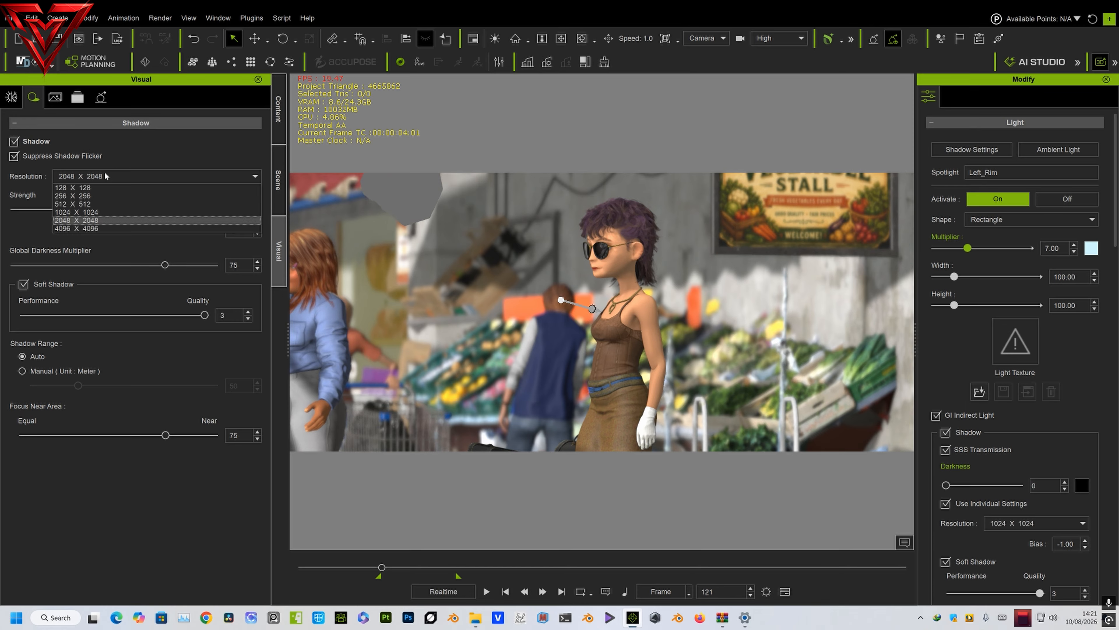
{"action": "left_click", "coordinate": [106, 191]}
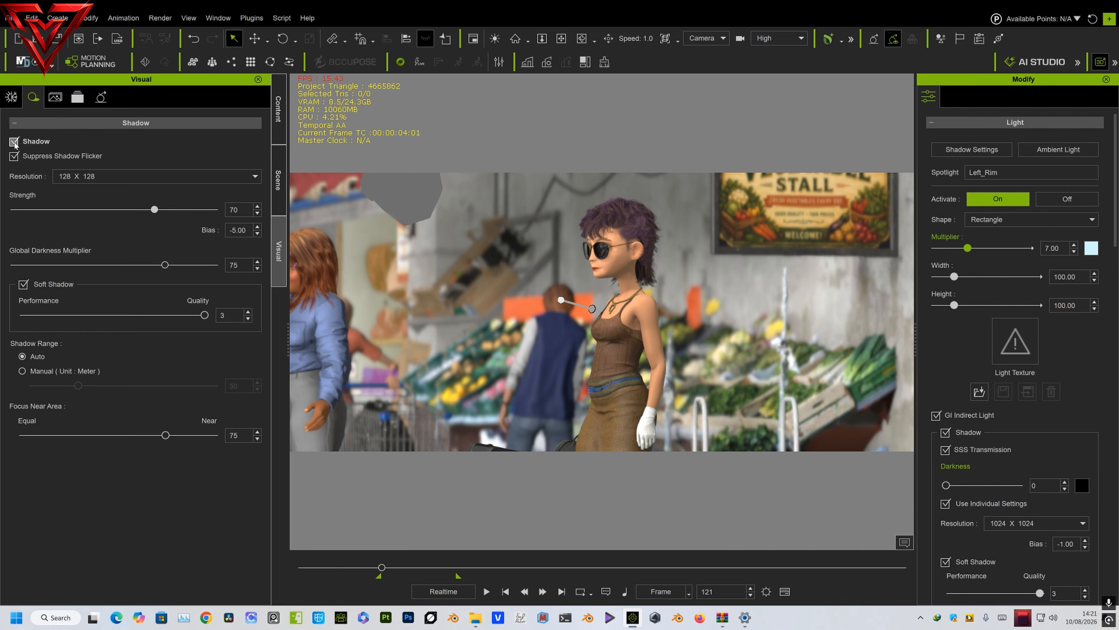
{"action": "left_click", "coordinate": [14, 142]}
Step: Turn off Ambient Occlusion and switch the viewport render quality to Quick Mode
{"action": "left_click", "coordinate": [12, 98]}
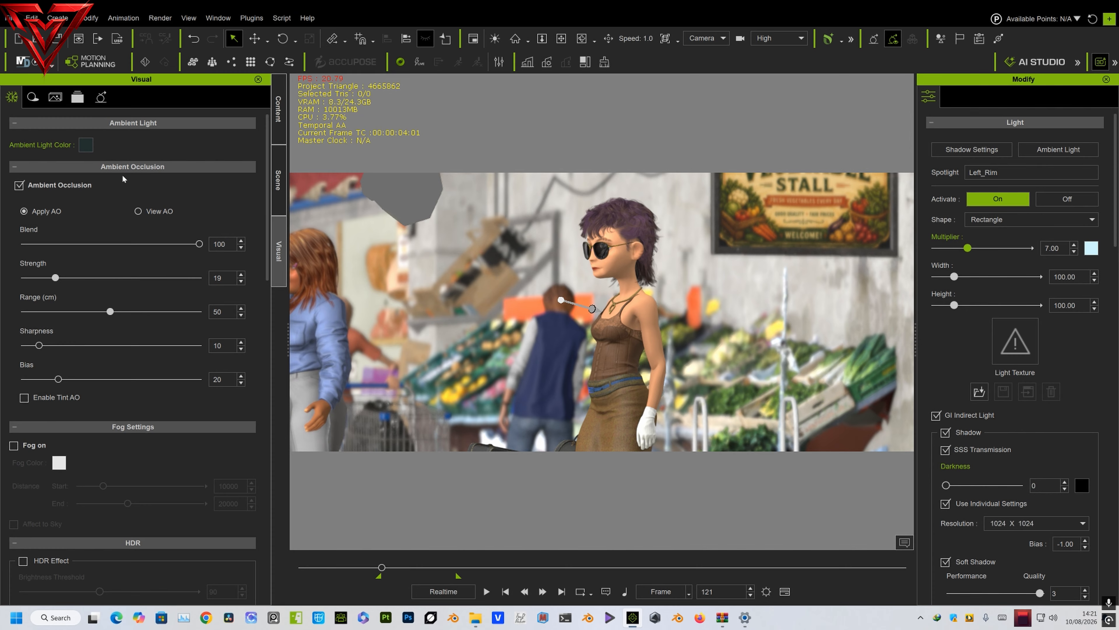
{"action": "left_click", "coordinate": [20, 185]}
{"action": "left_click", "coordinate": [782, 39]}
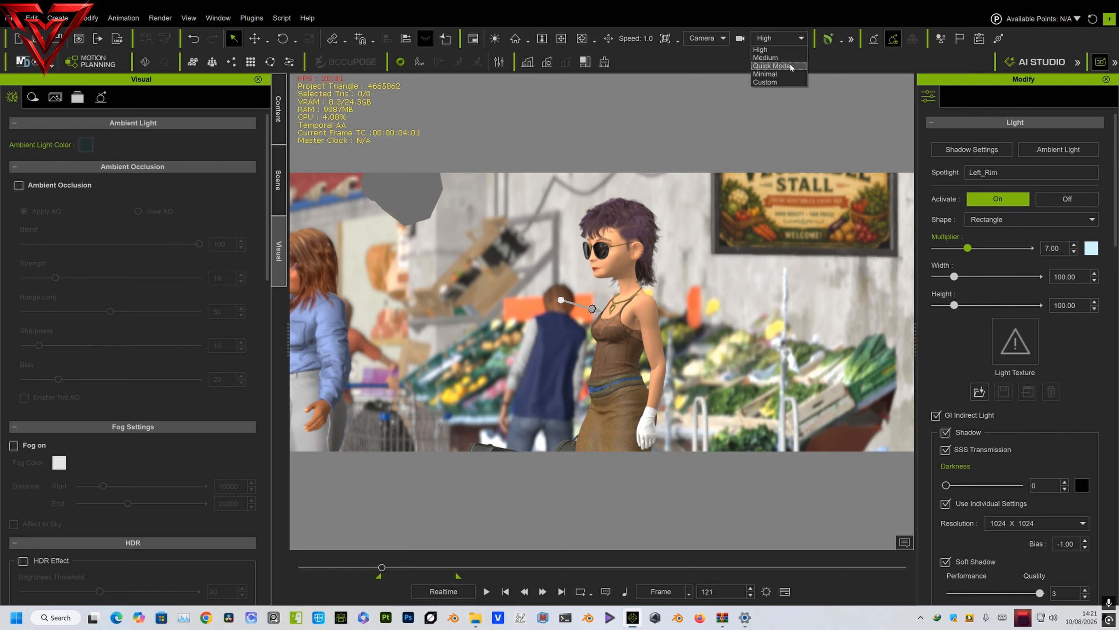
{"action": "left_click", "coordinate": [772, 66]}
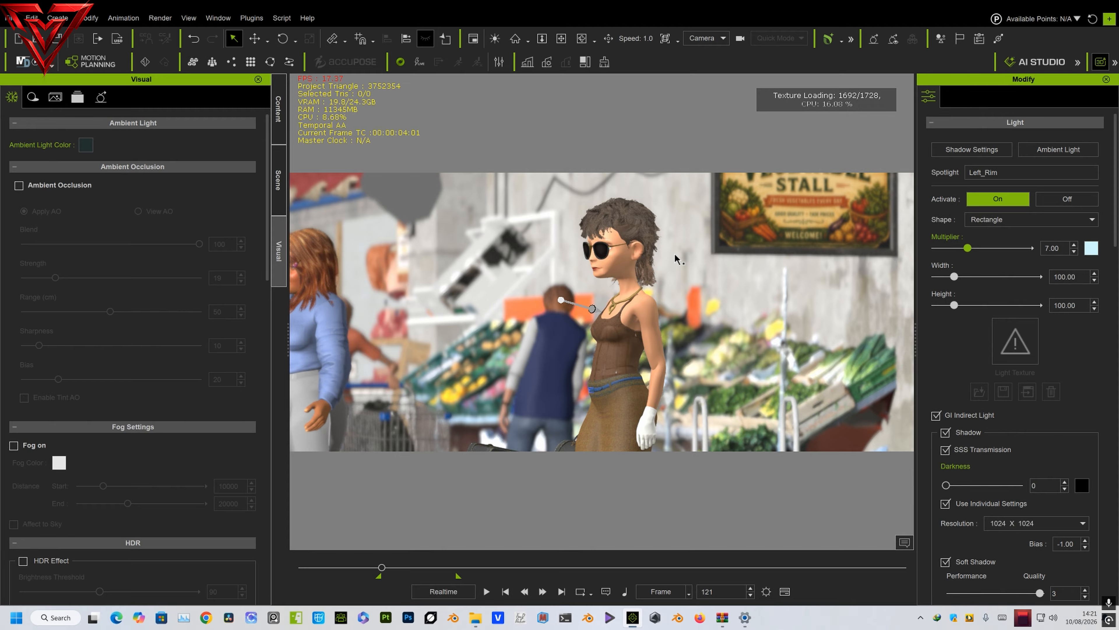
Step: Show an enlarged timeline and examine the animation keys of the Camera and CloseUp cameras in the scene
{"action": "left_click", "coordinate": [278, 179]}
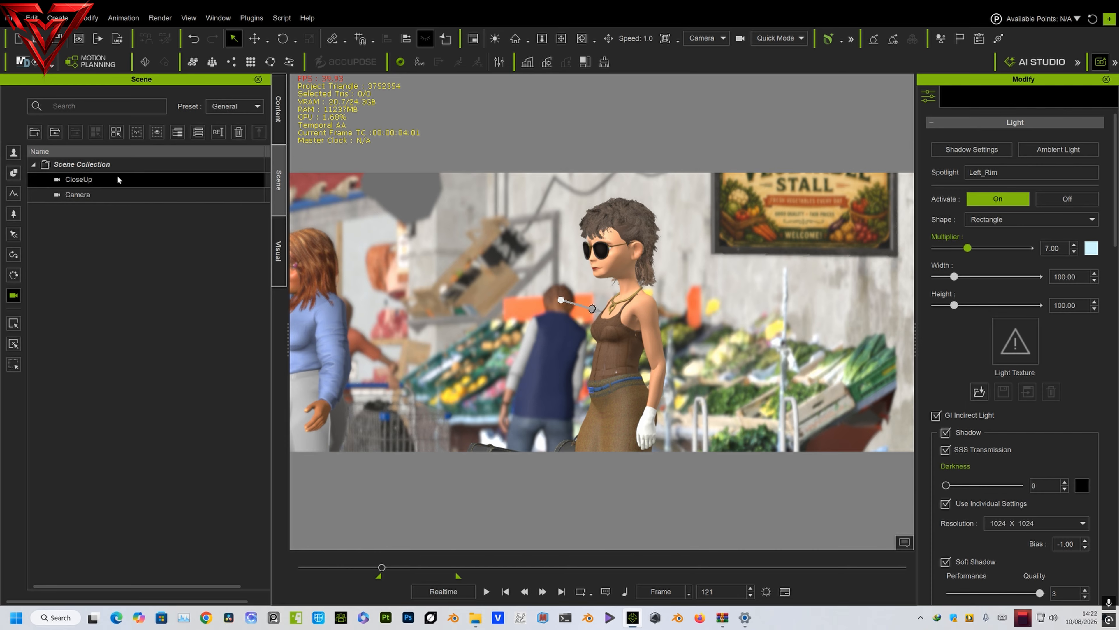
{"action": "left_click", "coordinate": [118, 184]}
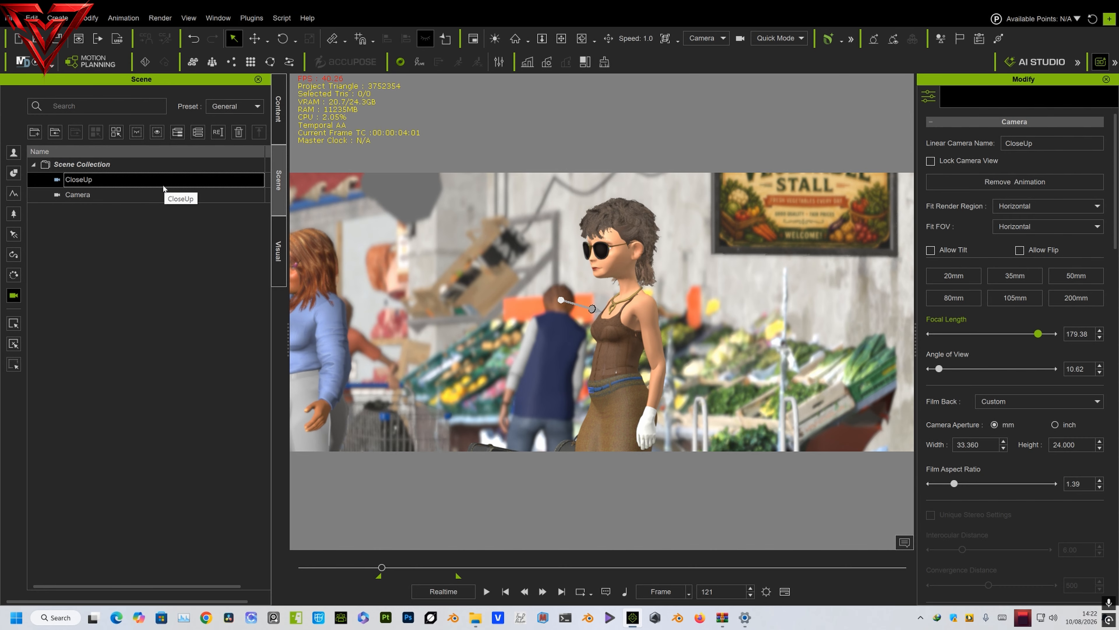
{"action": "left_click", "coordinate": [149, 196]}
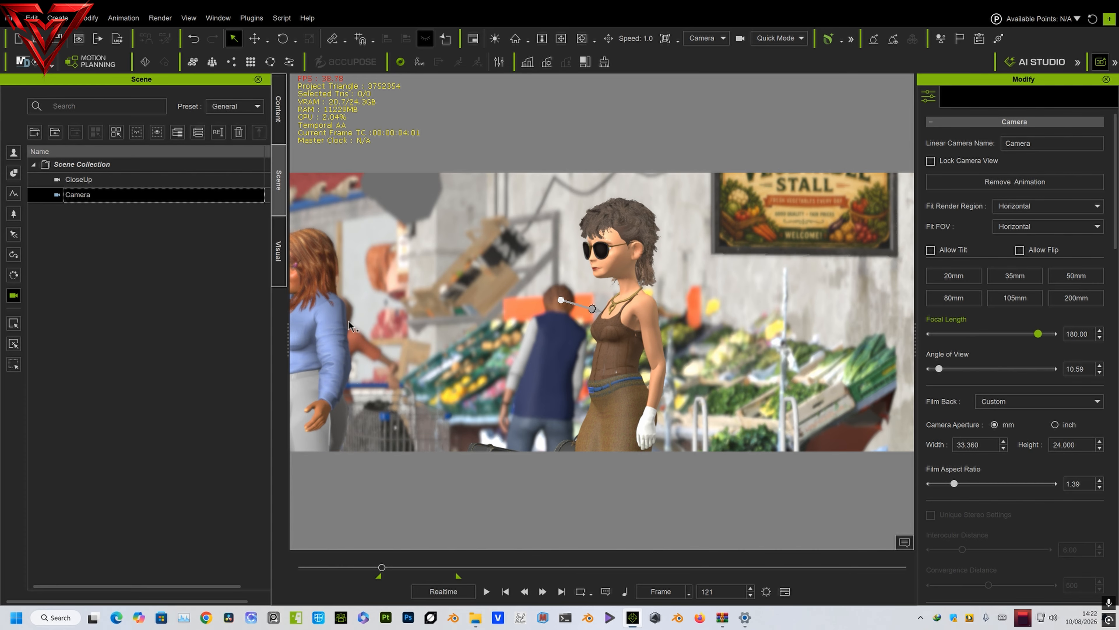
{"action": "left_click", "coordinate": [785, 591]}
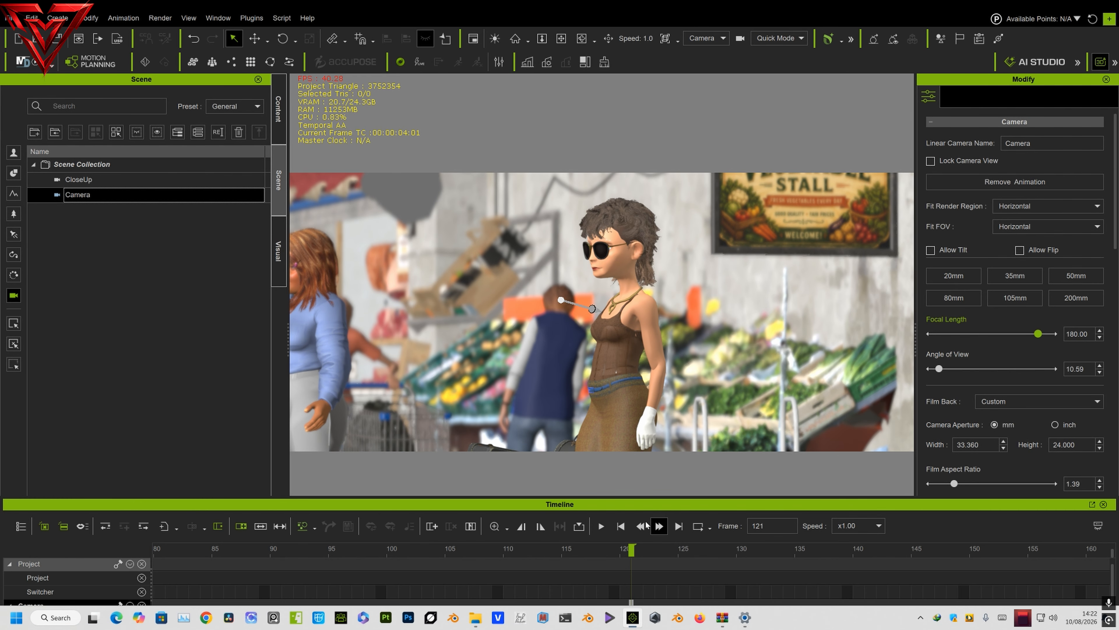
{"action": "left_click_drag", "start_coordinate": [592, 481], "coordinate": [592, 431]}
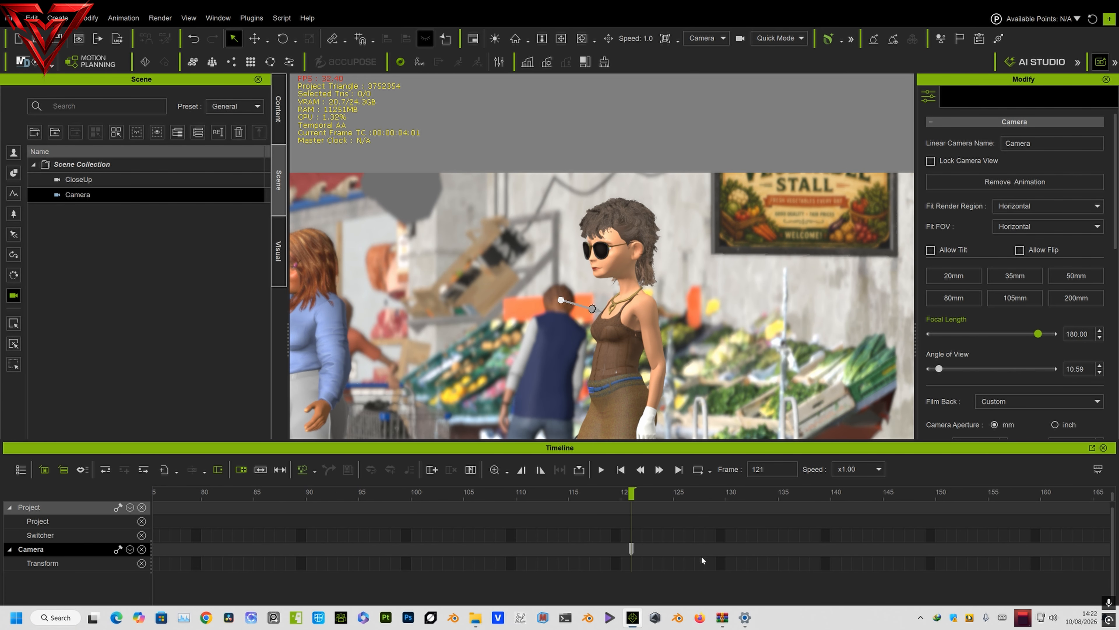
{"action": "scroll", "coordinate": [687, 540], "scroll_direction": "down", "scroll_amount": 3}
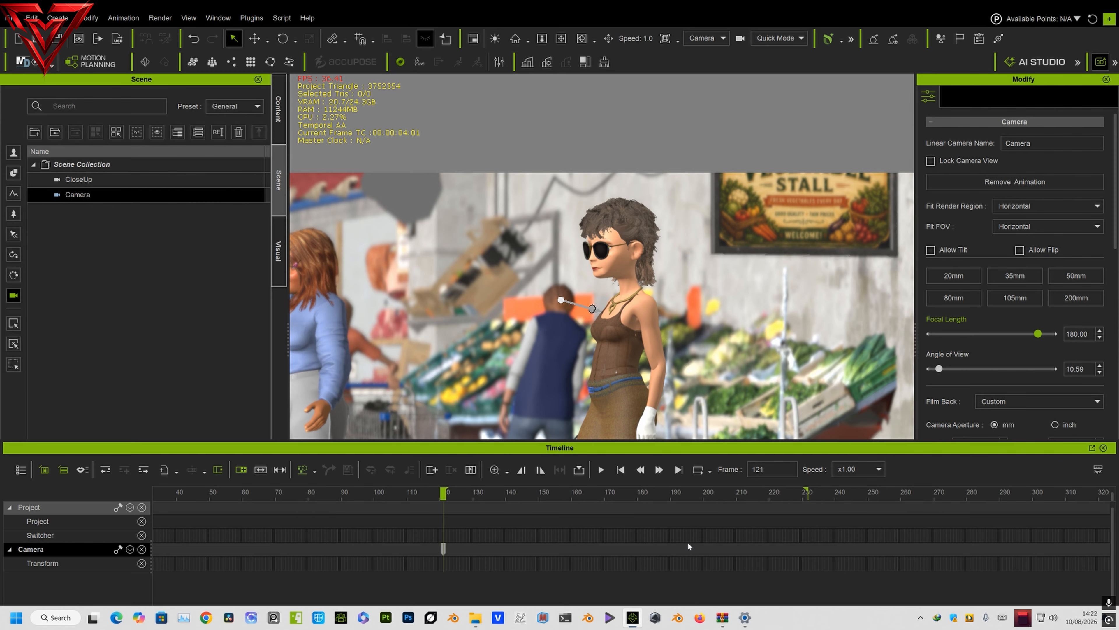
{"action": "left_click", "coordinate": [139, 182]}
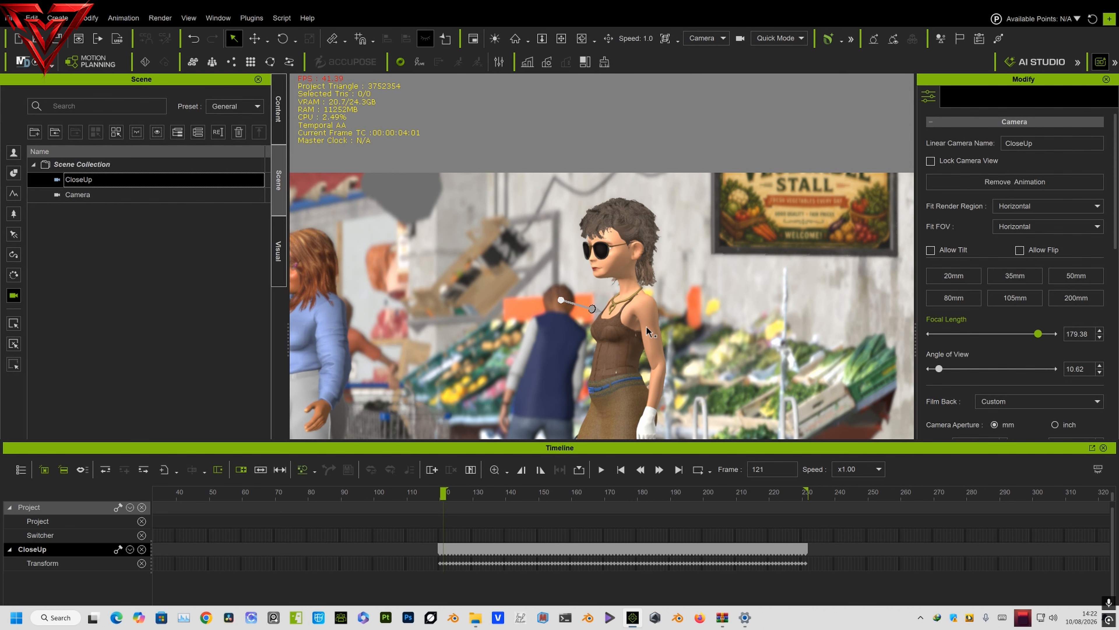
Step: Play the animation through the CloseUp camera with loop playback enabled, and stop it
{"action": "key", "text": "space"}
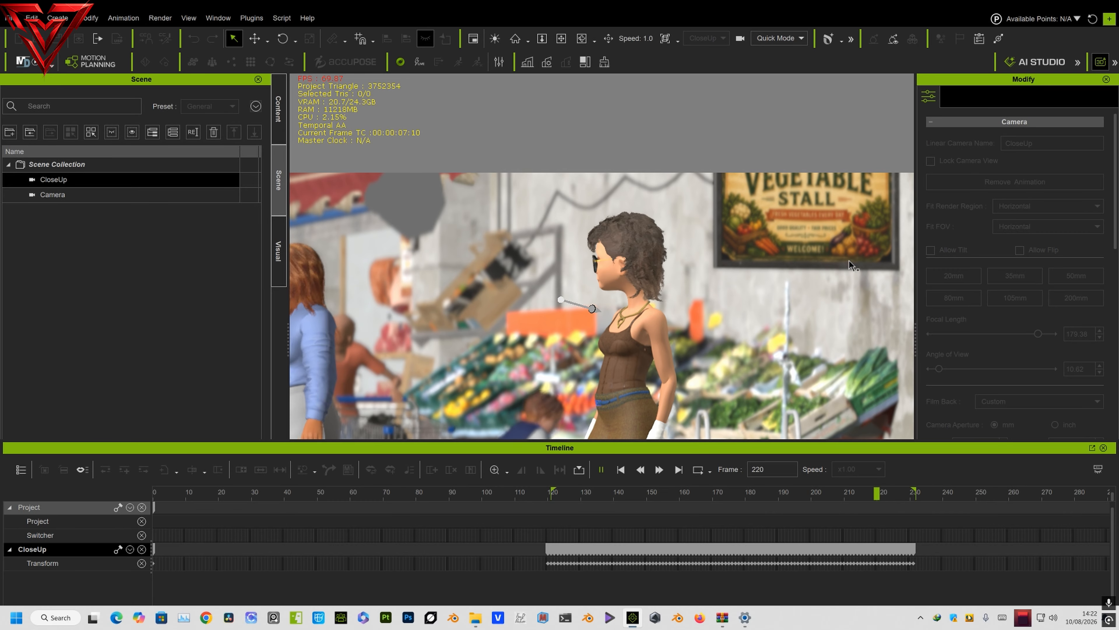
{"action": "left_click", "coordinate": [698, 469]}
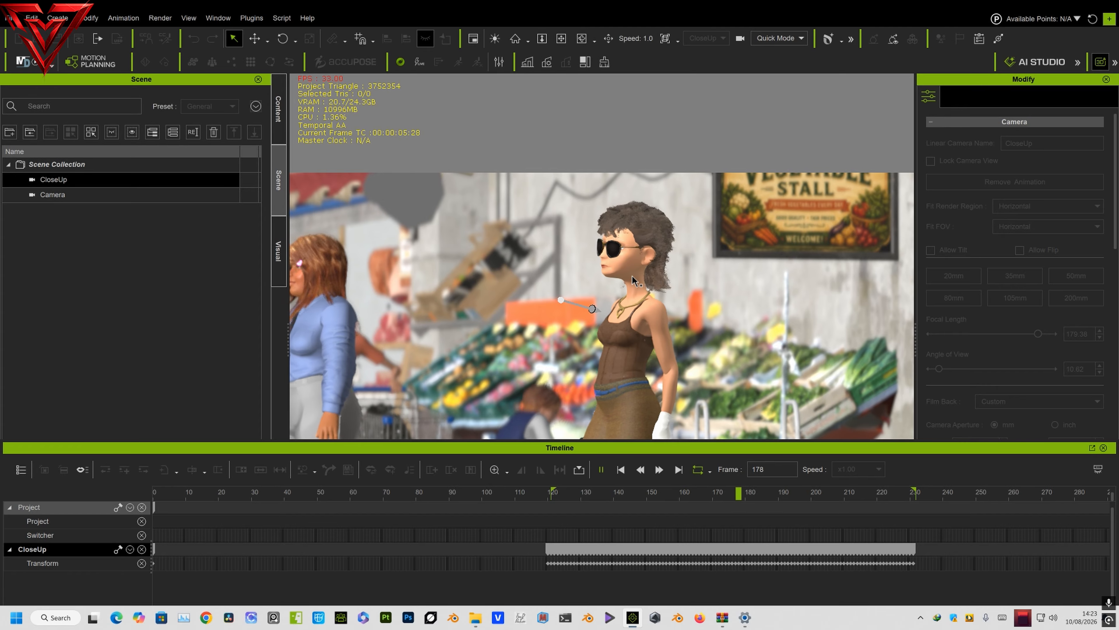
{"action": "key", "text": "space"}
Step: Preview the animation through the Camera view and return the playhead to the start of the range
{"action": "left_click", "coordinate": [712, 38]}
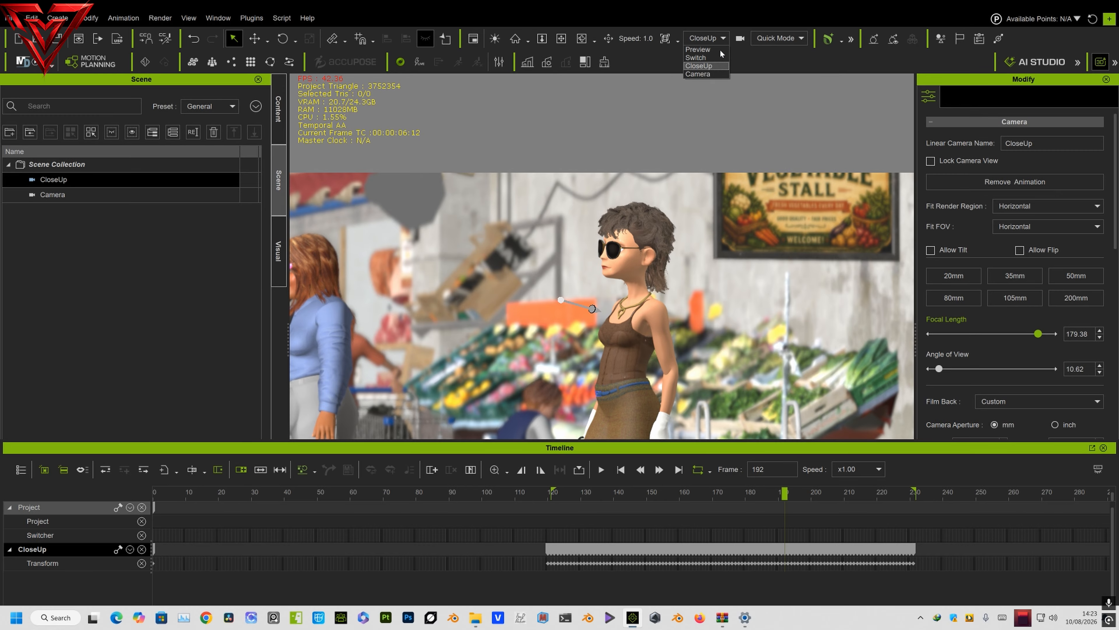
{"action": "left_click", "coordinate": [700, 74]}
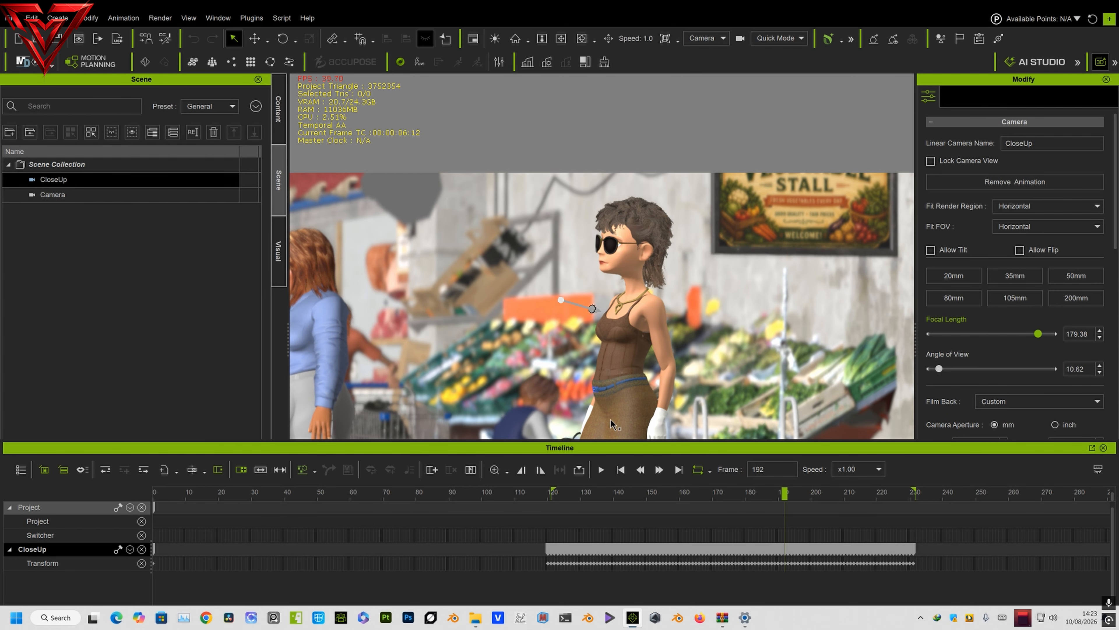
{"action": "key", "text": "space"}
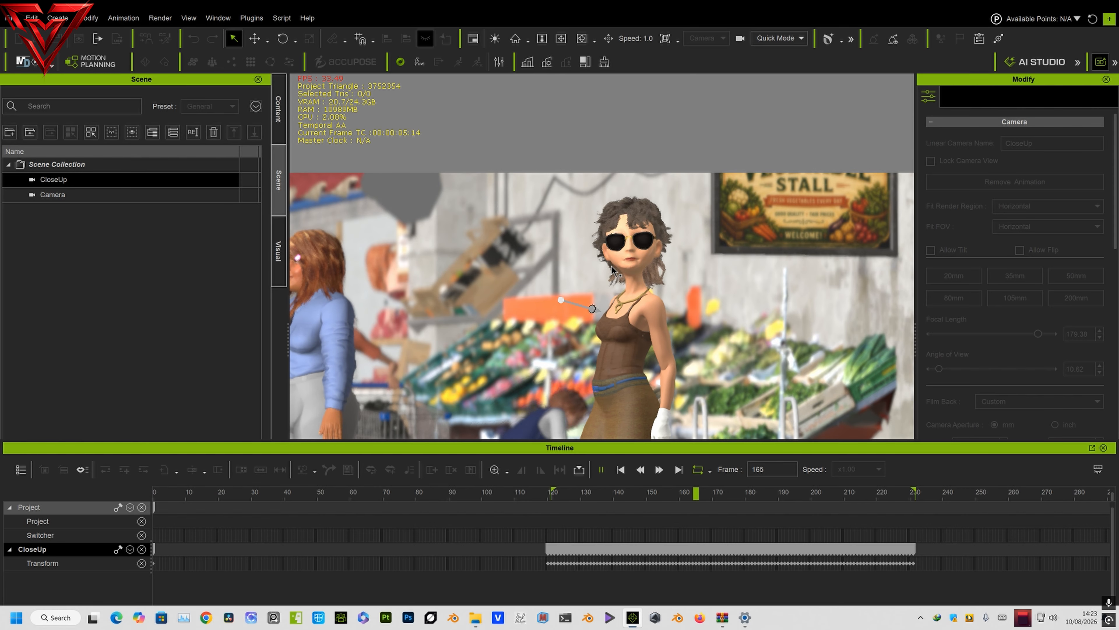
{"action": "key", "text": "space"}
{"action": "left_click", "coordinate": [621, 469]}
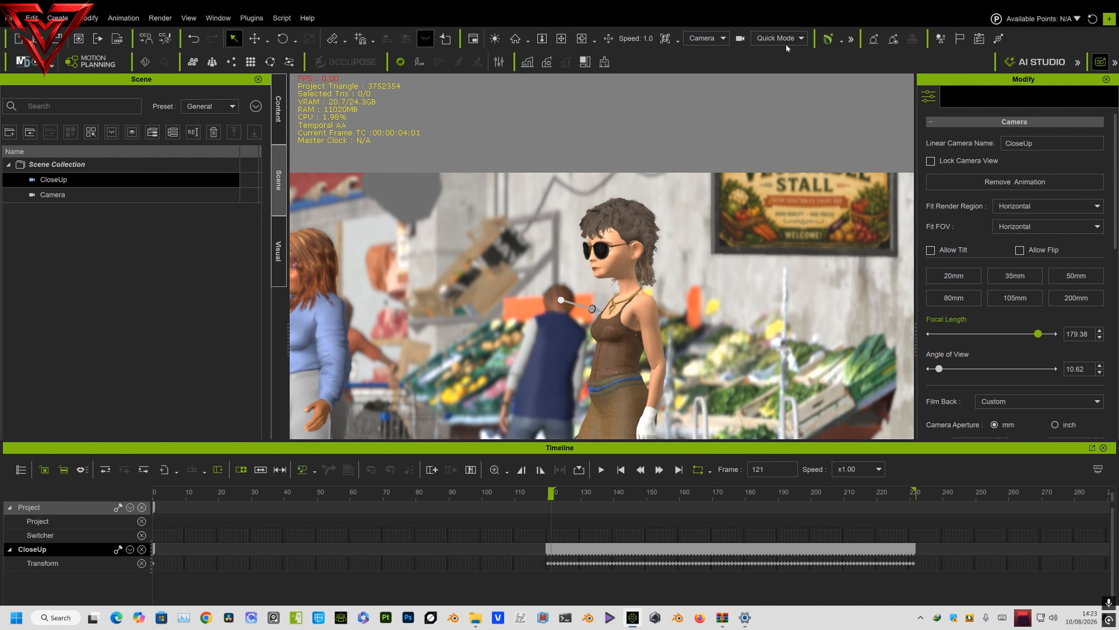
Step: Switch back to the CloseUp camera view, replay the animation for comparison and rewind to the start
{"action": "left_click", "coordinate": [722, 39]}
{"action": "left_click", "coordinate": [708, 69]}
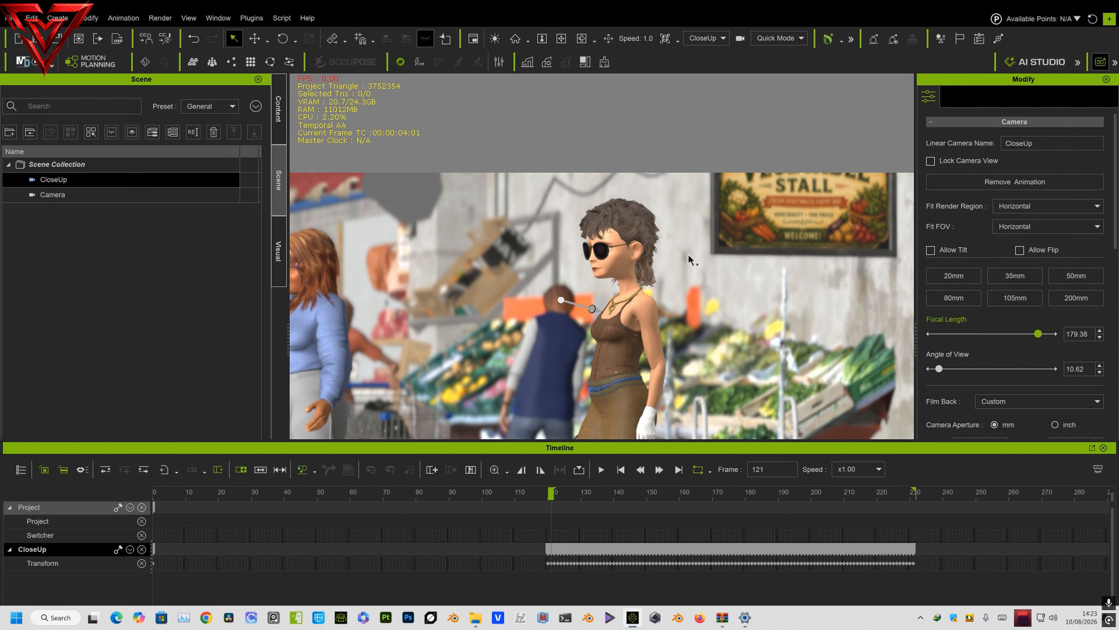
{"action": "key", "text": "space"}
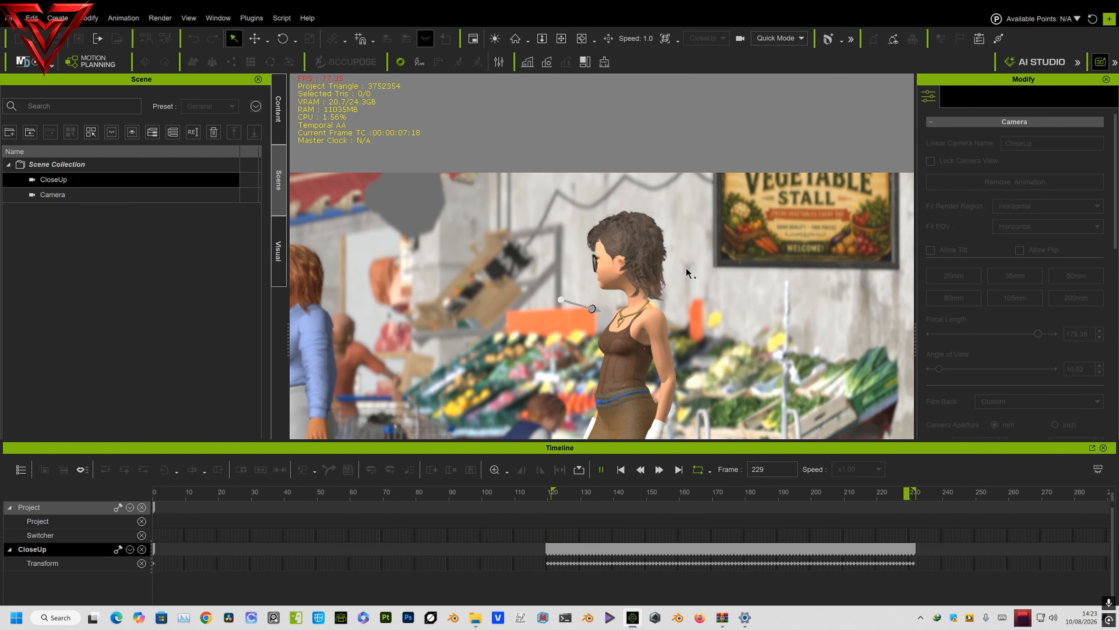
{"action": "left_click", "coordinate": [621, 469]}
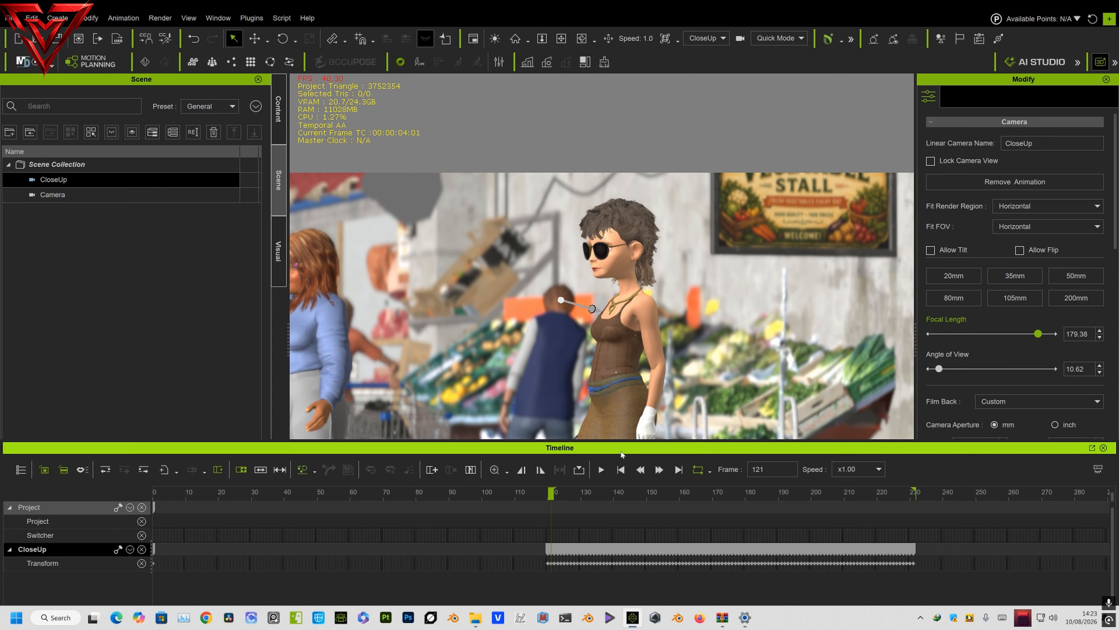
Step: Select Camera, open and dock Blender DataLink, and send the camera to Blender with Go-B Camera
{"action": "left_click", "coordinate": [82, 194]}
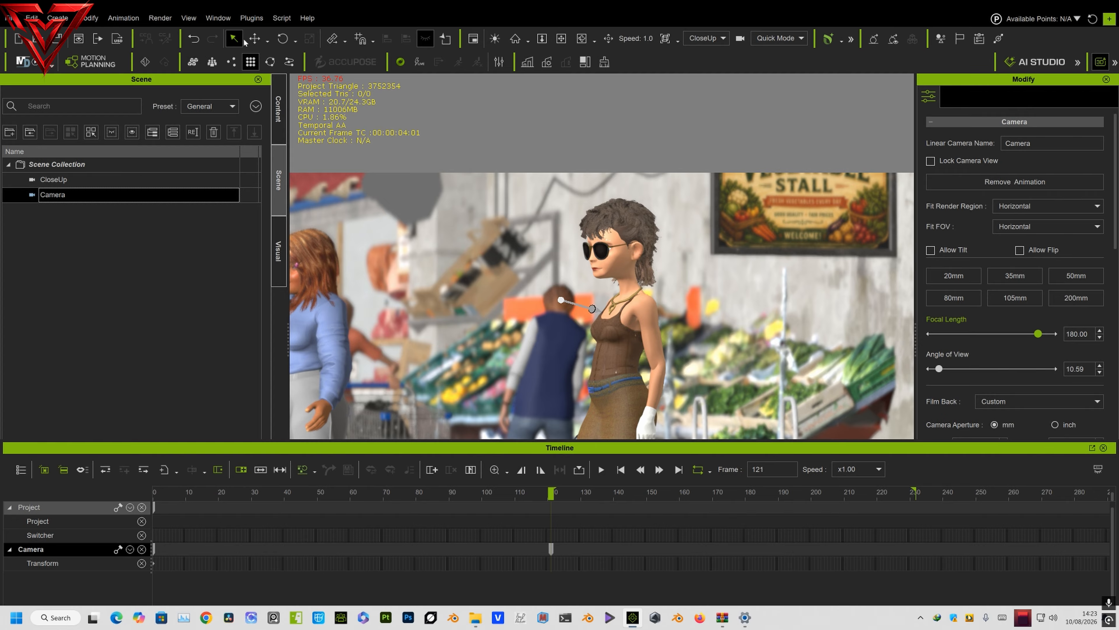
{"action": "left_click", "coordinate": [229, 19]}
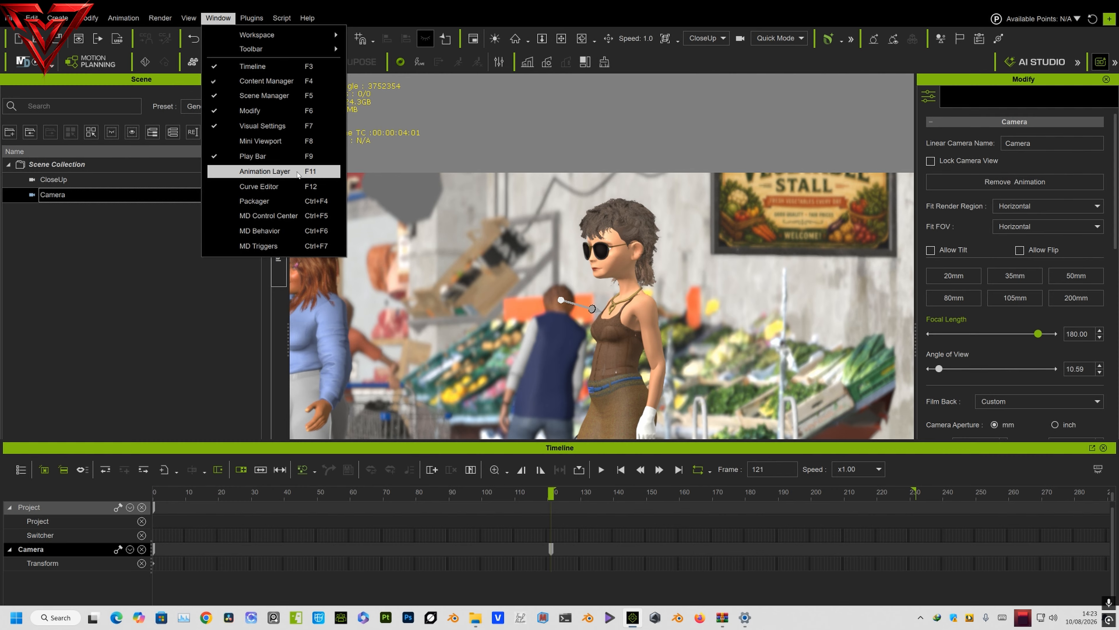
{"action": "mouse_move", "coordinate": [247, 19]}
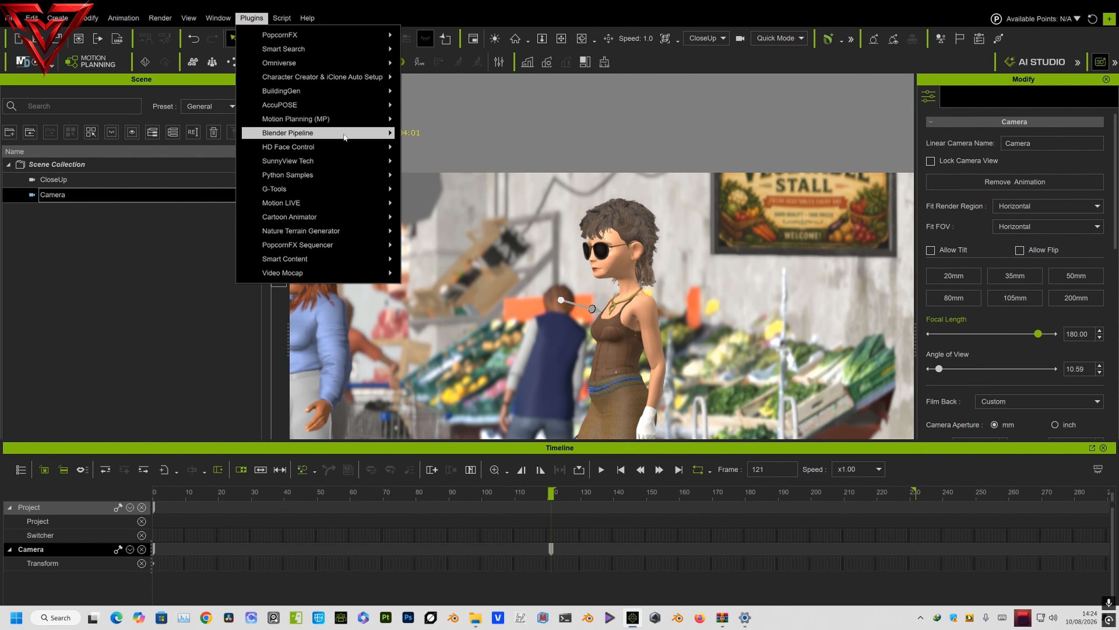
{"action": "mouse_move", "coordinate": [344, 137]}
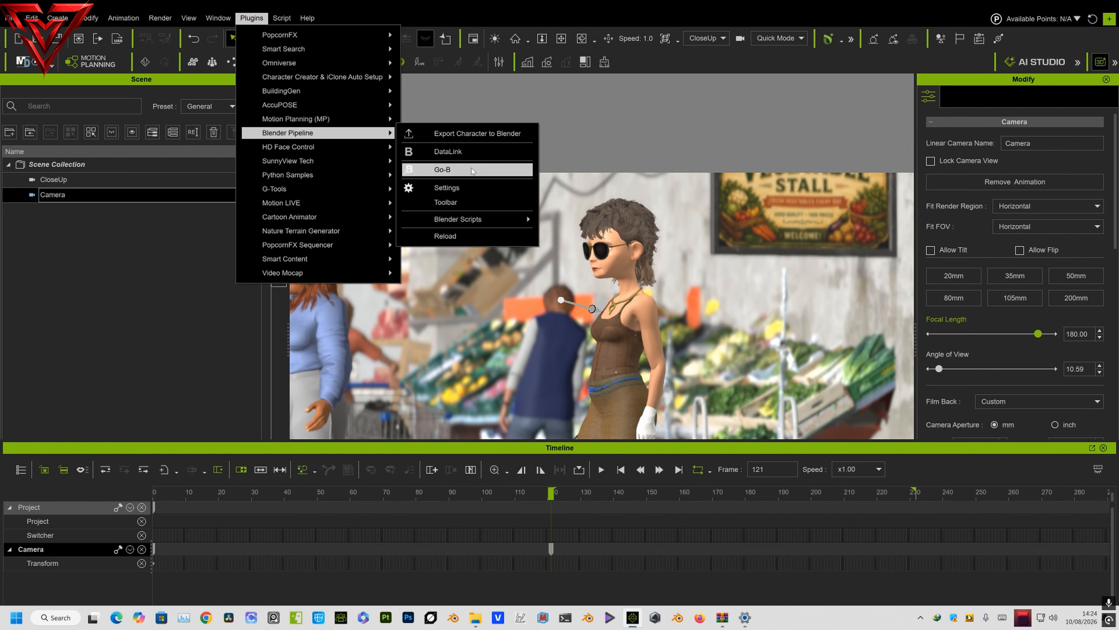
{"action": "left_click", "coordinate": [470, 154]}
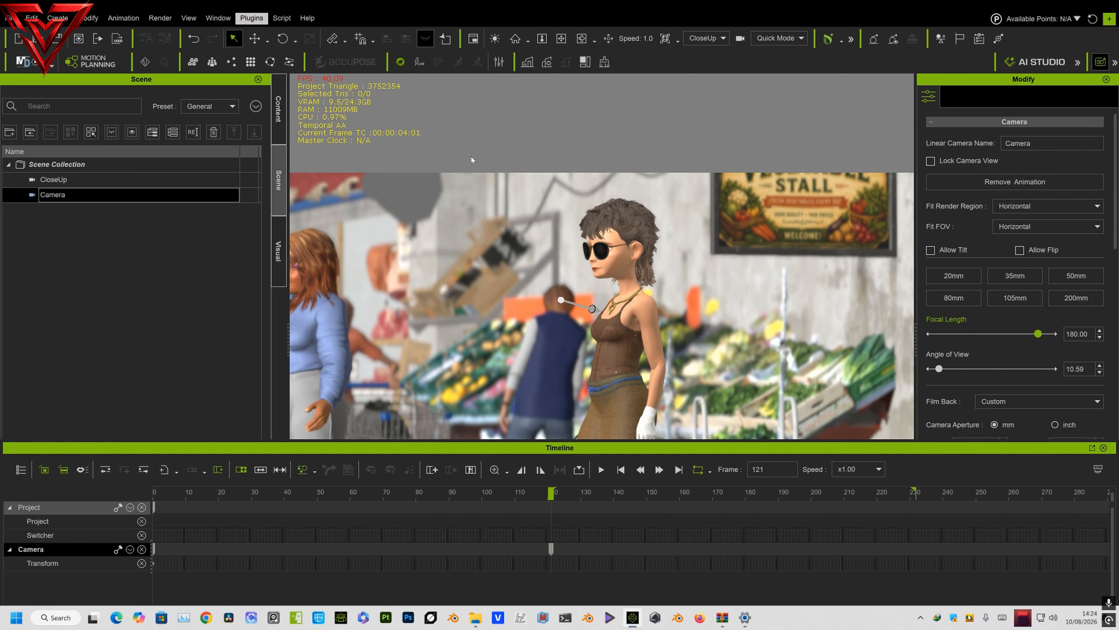
{"action": "left_click_drag", "start_coordinate": [500, 168], "coordinate": [192, 223]}
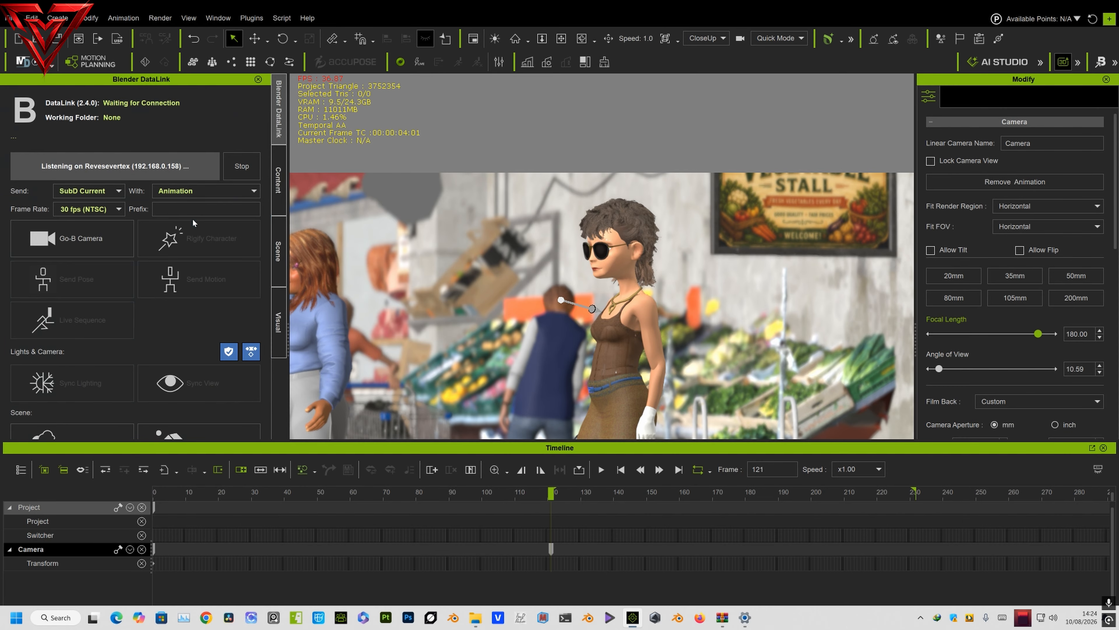
{"action": "left_click", "coordinate": [86, 241]}
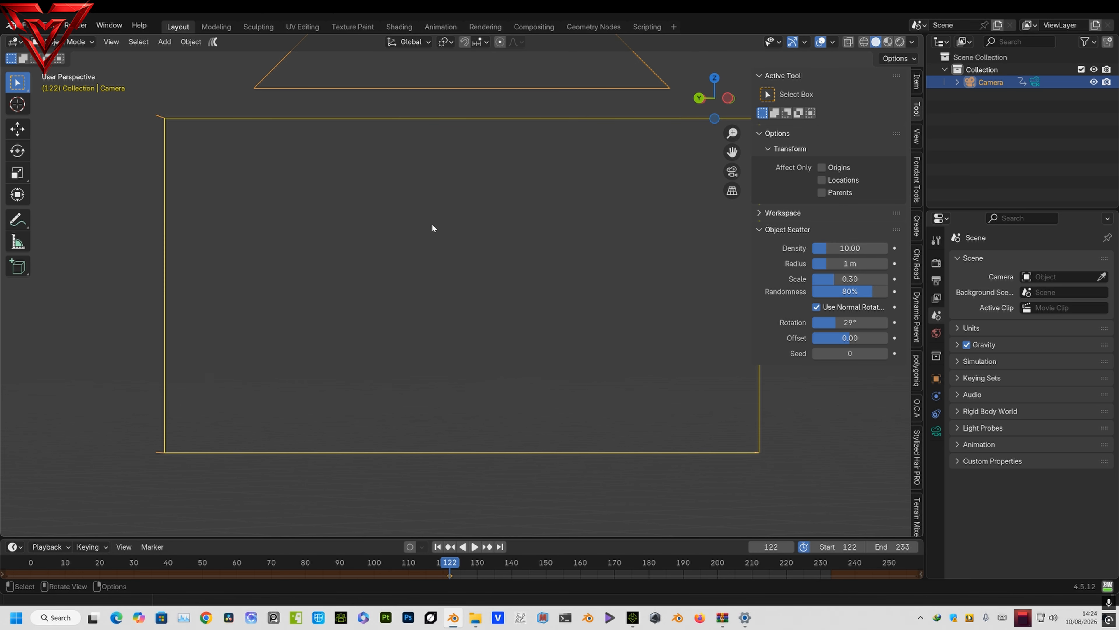
Step: Switch the view out to see the whole imported camera and add a mesh cube at the world origin
{"action": "scroll", "coordinate": [375, 265], "scroll_direction": "down", "scroll_amount": 3}
{"action": "middle_click_drag", "start_coordinate": [282, 268], "coordinate": [444, 360]}
{"action": "scroll", "coordinate": [372, 286], "scroll_direction": "down", "scroll_amount": 6}
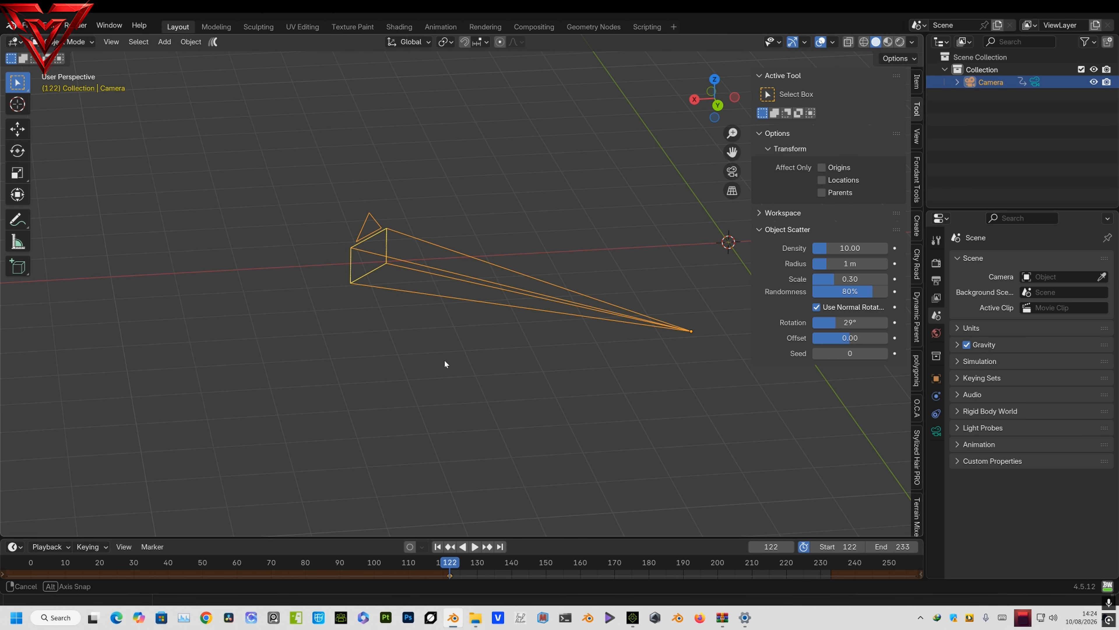
{"action": "left_click", "coordinate": [185, 42]}
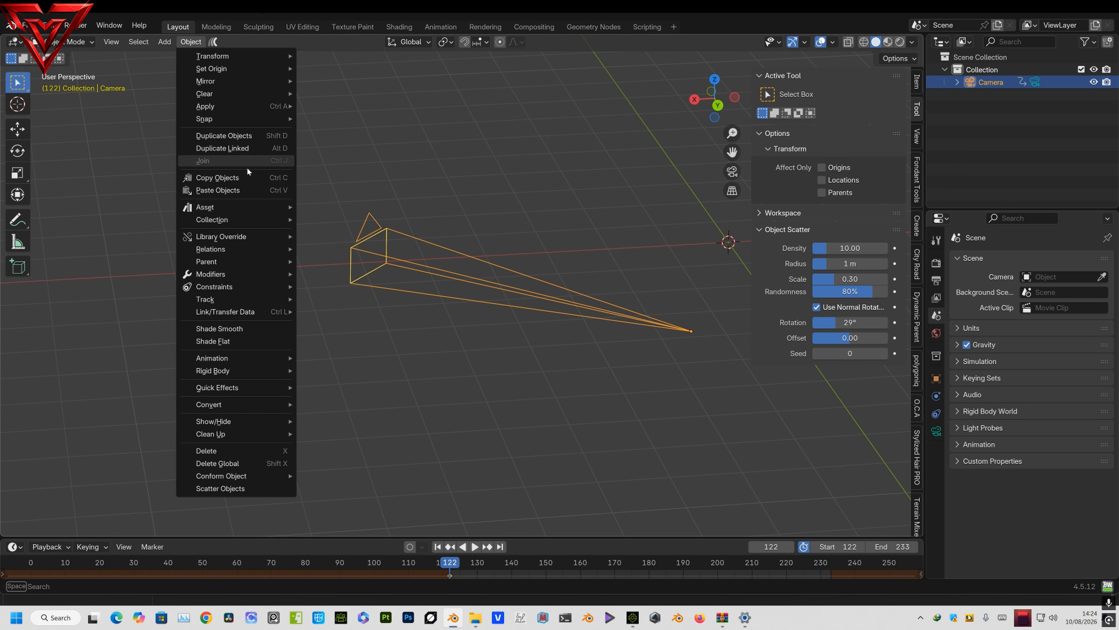
{"action": "left_click", "coordinate": [245, 246]}
{"action": "key", "text": "shift+a"}
{"action": "mouse_move", "coordinate": [241, 262]}
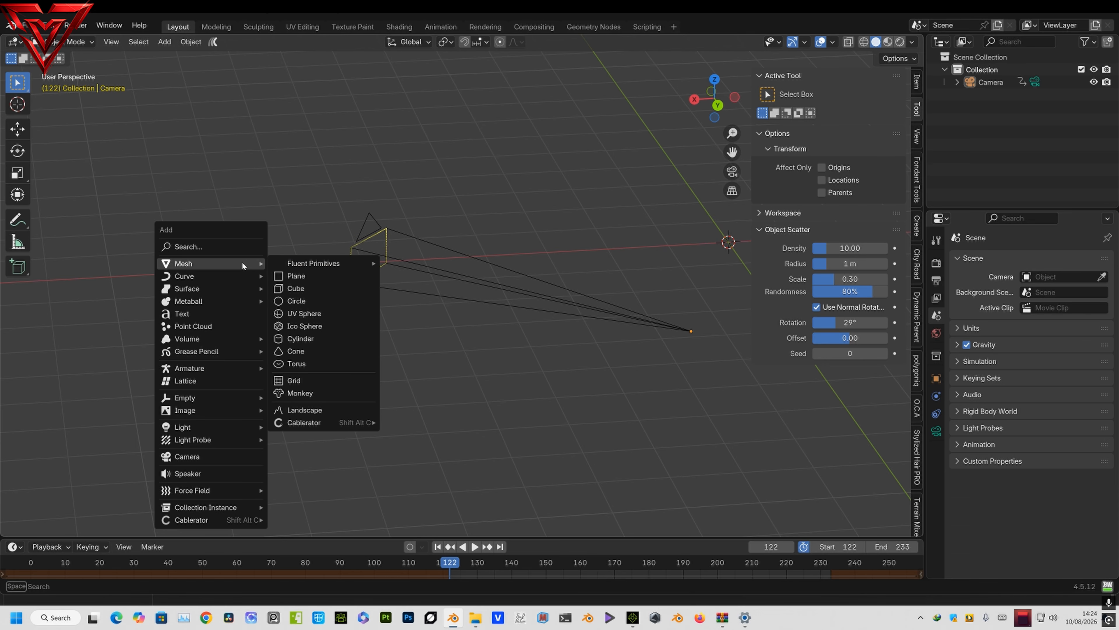
{"action": "left_click", "coordinate": [314, 284]}
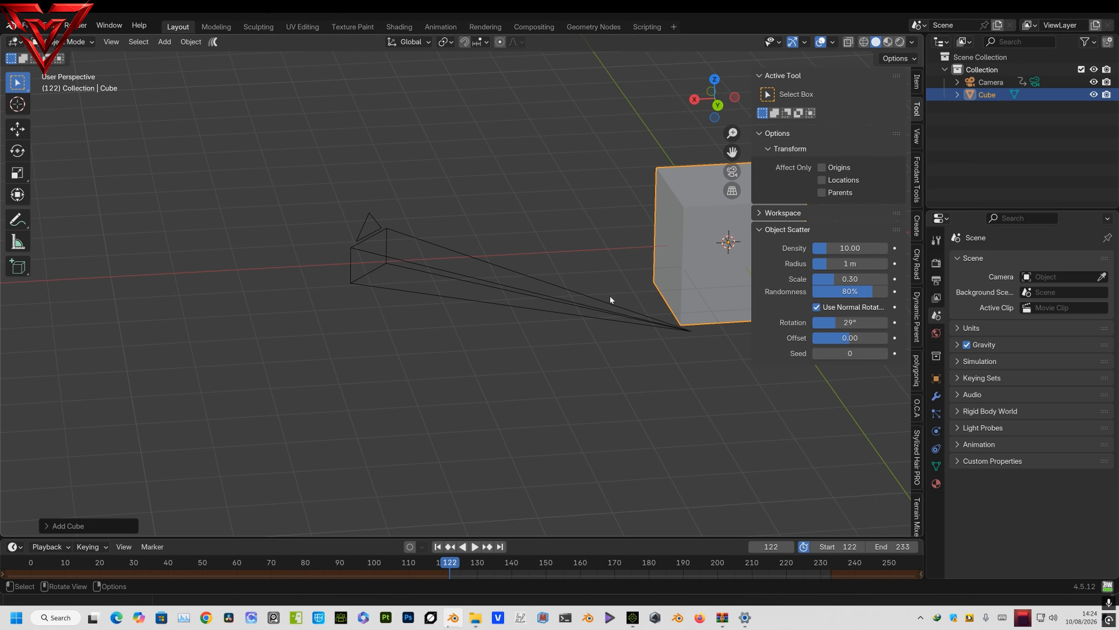
Step: Move the cube along the X axis to about 9.31 m, beyond the camera's front end
{"action": "scroll", "coordinate": [611, 293], "scroll_direction": "down", "scroll_amount": 8}
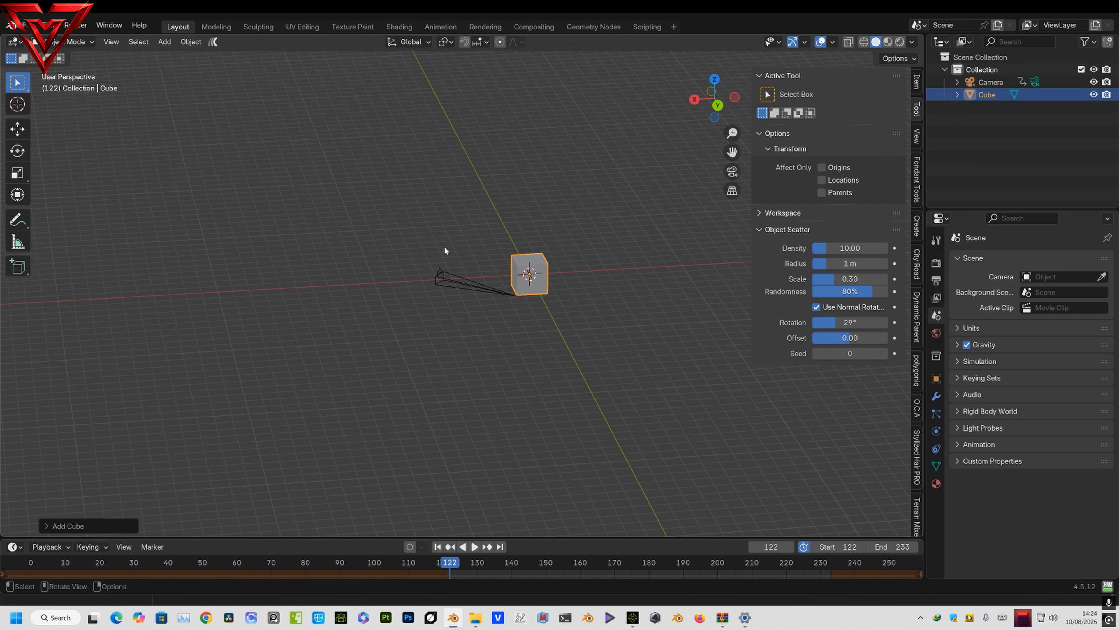
{"action": "key", "text": "shift+space"}
{"action": "key", "text": "g"}
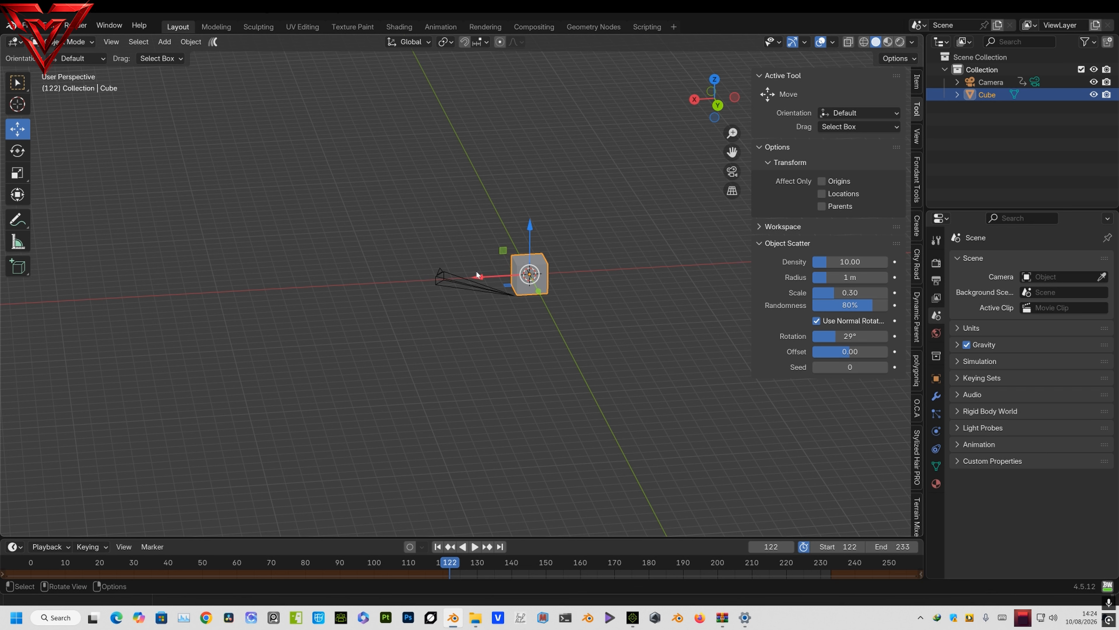
{"action": "left_click_drag", "start_coordinate": [478, 275], "coordinate": [334, 285]}
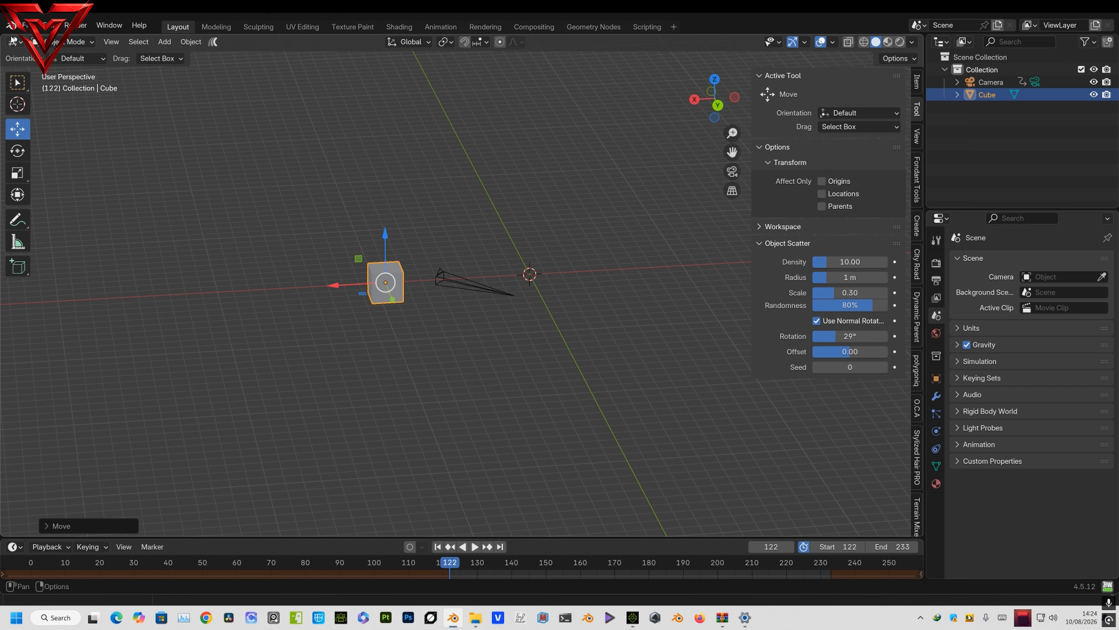
Step: Split the 3D viewport into two side by side and show the full camera view without its sidebar in the second one
{"action": "left_click_drag", "start_coordinate": [2, 36], "coordinate": [514, 144]}
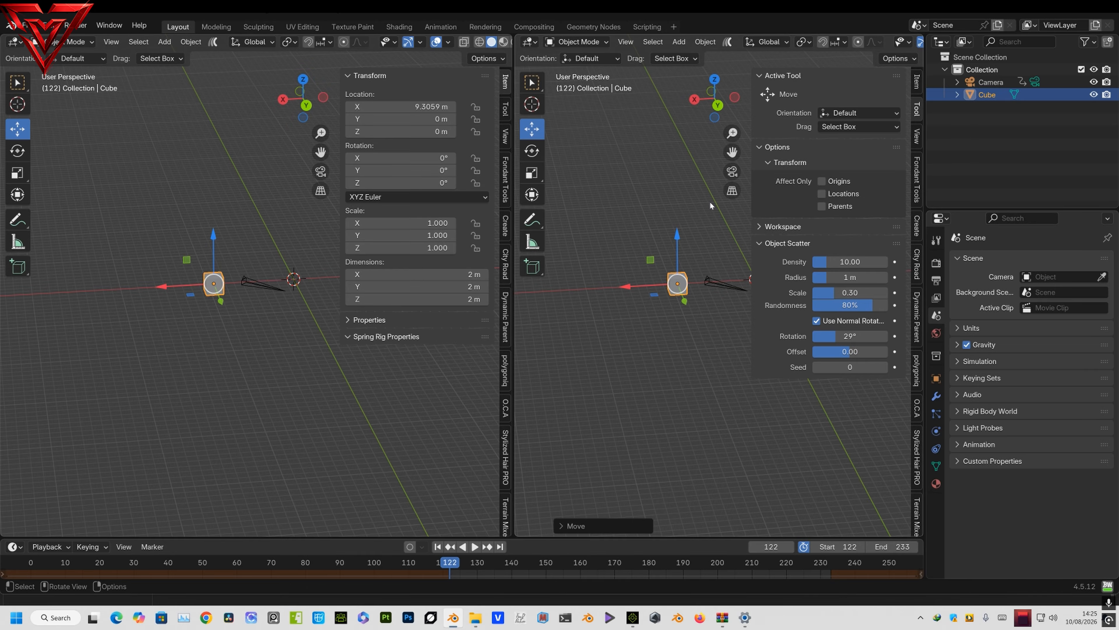
{"action": "key", "text": "KP_0"}
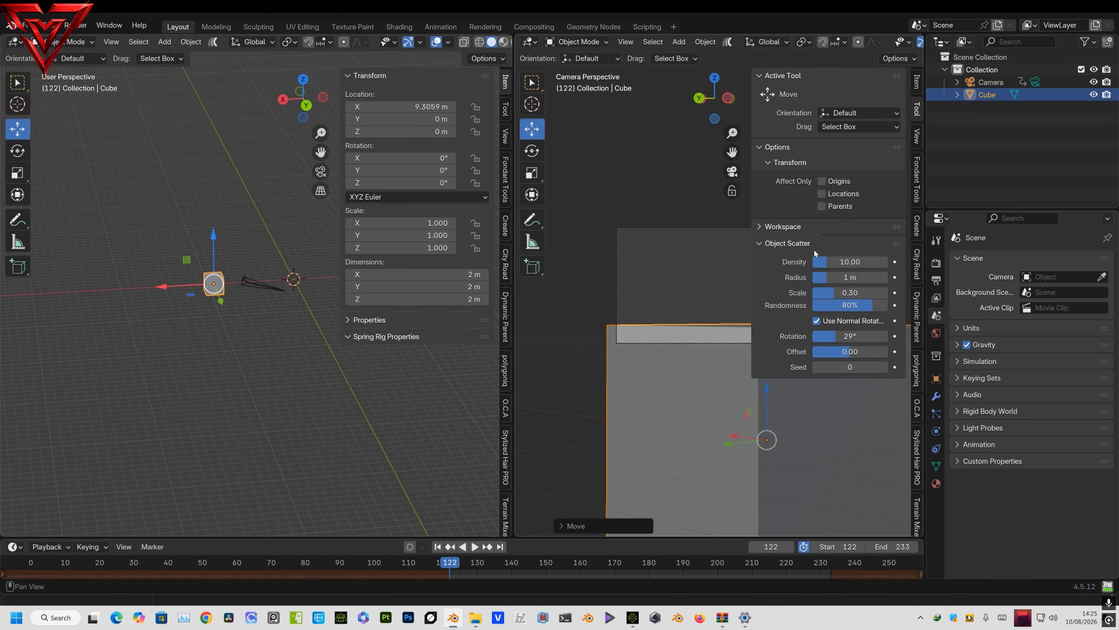
{"action": "key", "text": "n"}
{"action": "key", "text": "Home"}
Step: Scale the cube to about 0.284 and place it inside the camera frame at about X 9.67 m, Z 1.25 m
{"action": "left_click_drag", "start_coordinate": [210, 224], "coordinate": [209, 205]}
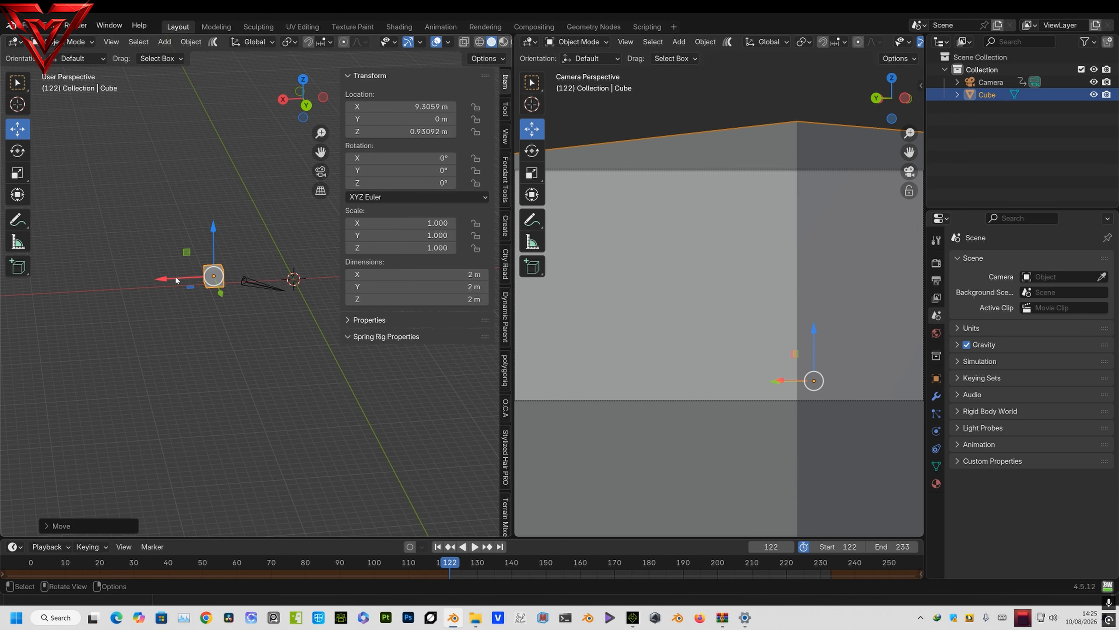
{"action": "key", "text": "s"}
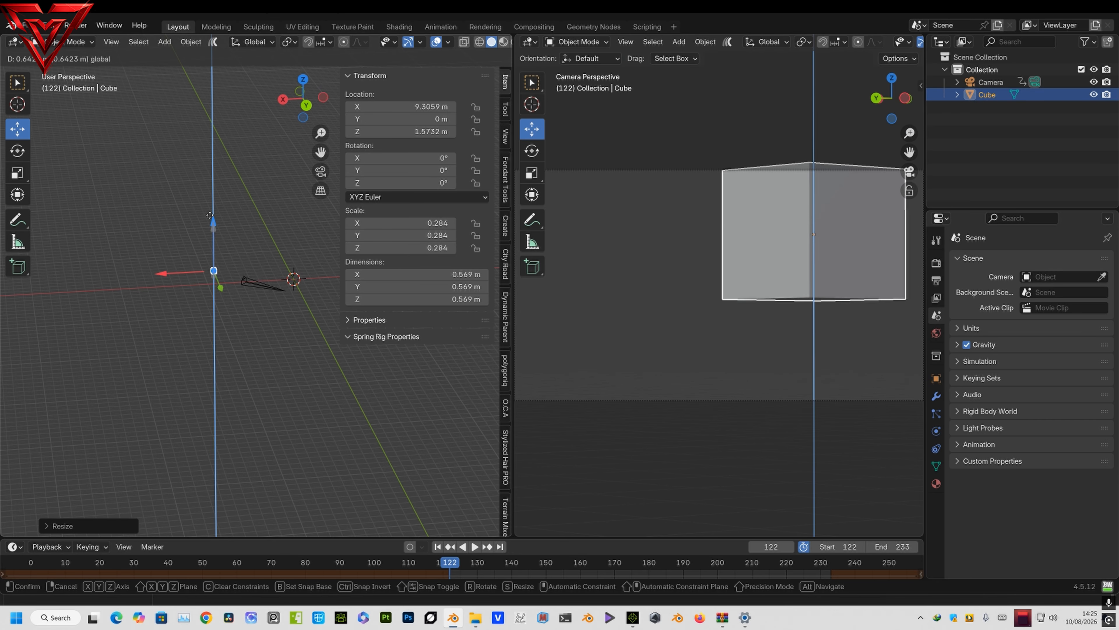
{"action": "left_click", "coordinate": [392, 416]}
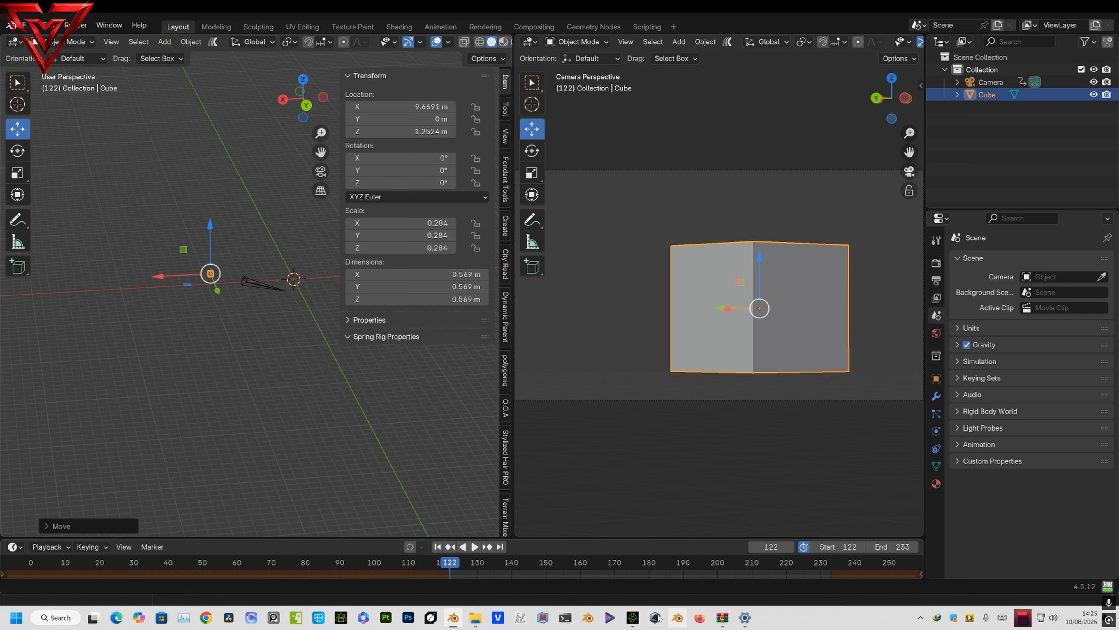
Step: Switch to iClone to examine the shot of the walking woman, and return to Blender
{"action": "left_click", "coordinate": [635, 619]}
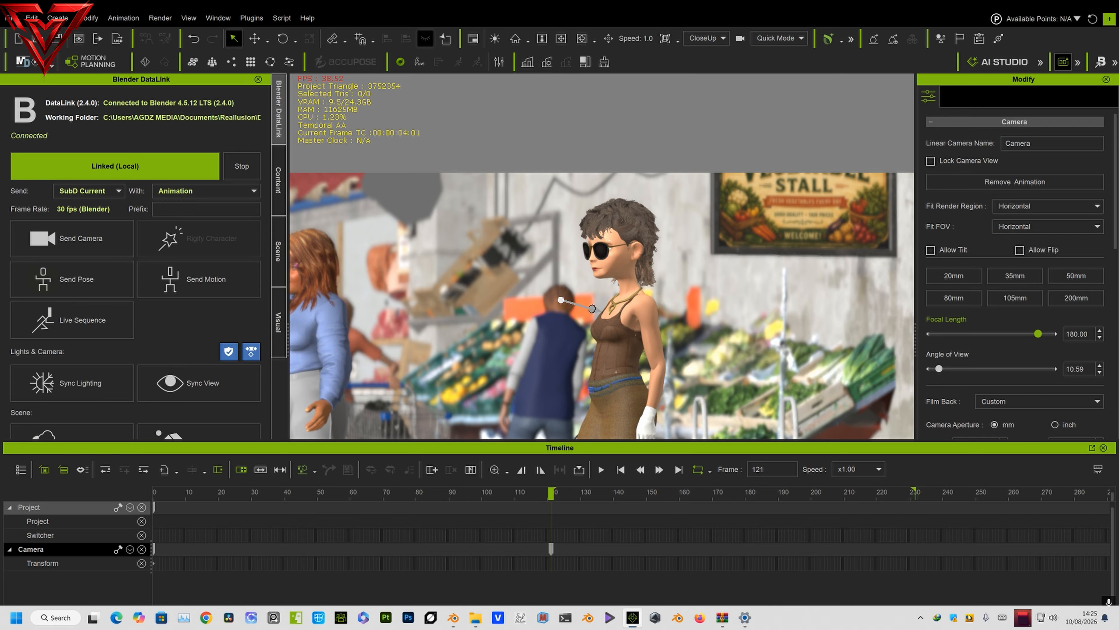
{"action": "left_click", "coordinate": [450, 616]}
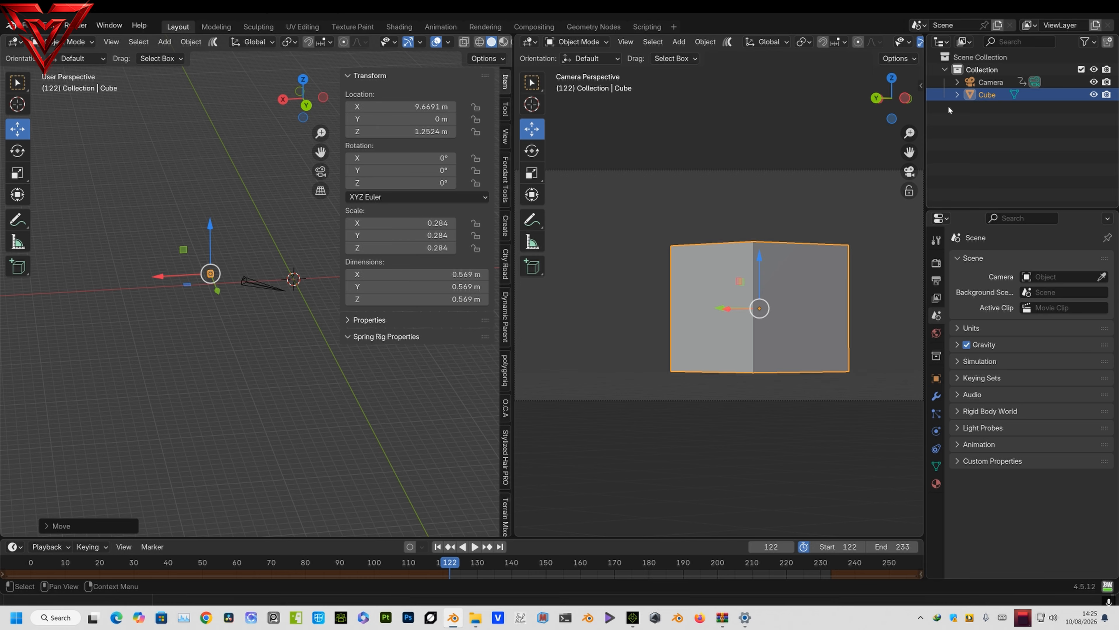
Step: Add a Camera Shakify shake of type The Closeup to the Camera, play the animation to preview it, and stop
{"action": "left_click", "coordinate": [997, 83]}
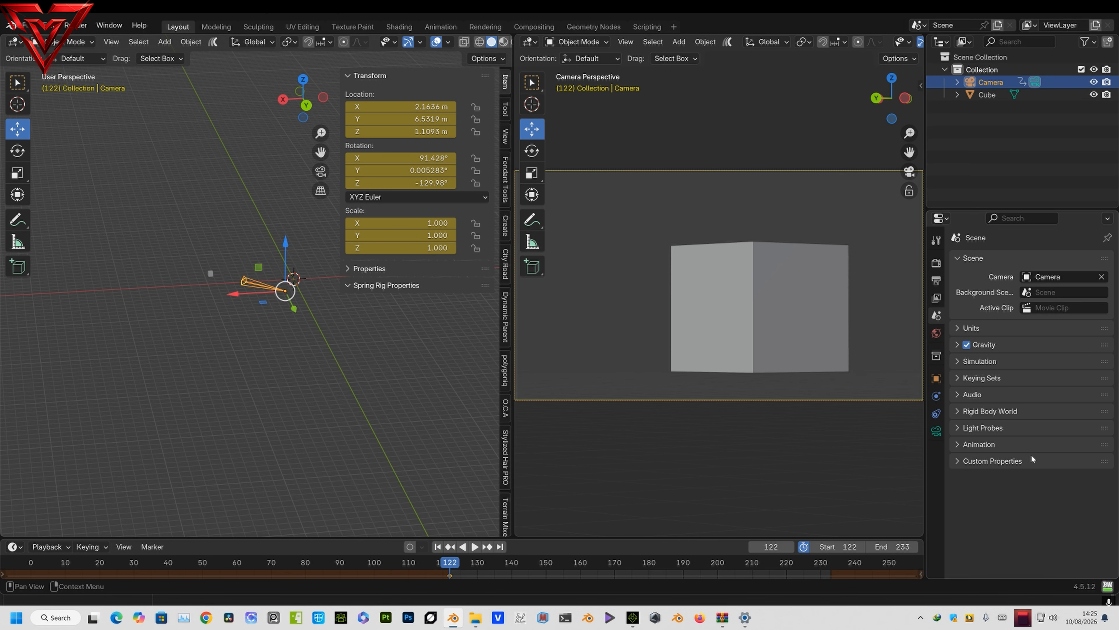
{"action": "left_click", "coordinate": [935, 432]}
{"action": "scroll", "coordinate": [1016, 482], "scroll_direction": "down", "scroll_amount": 4}
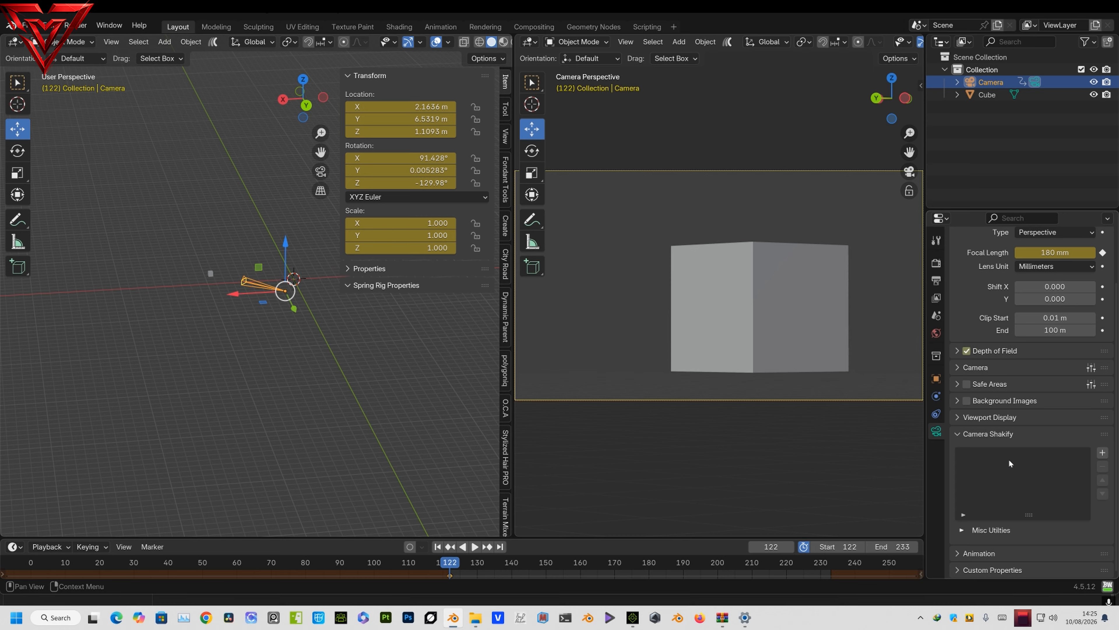
{"action": "left_click", "coordinate": [1102, 452]}
{"action": "left_click", "coordinate": [1059, 531]}
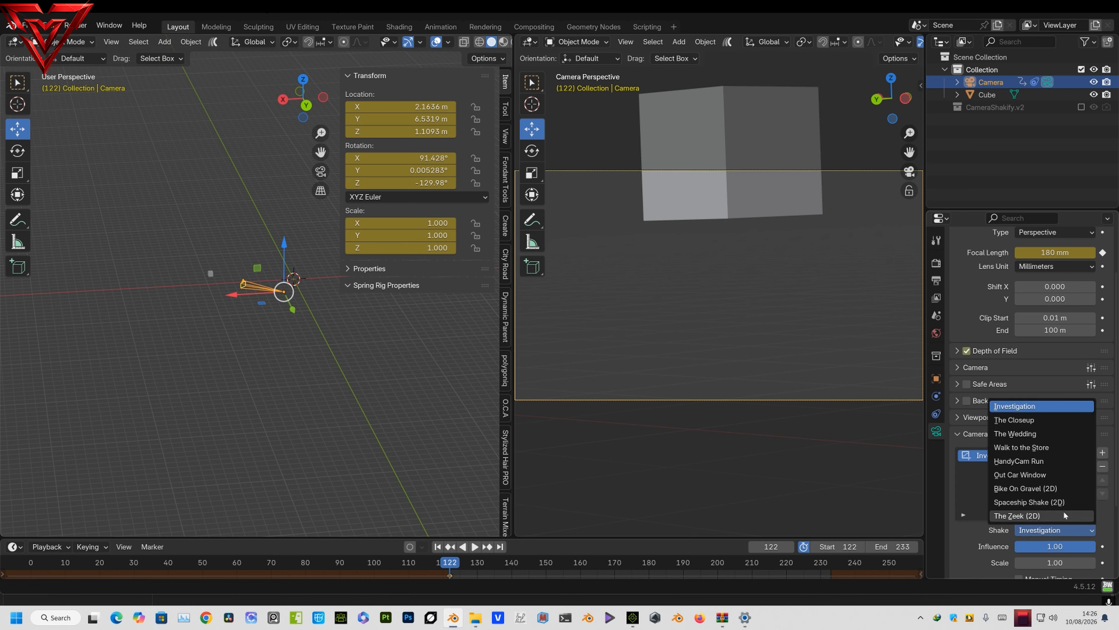
{"action": "left_click", "coordinate": [1032, 419]}
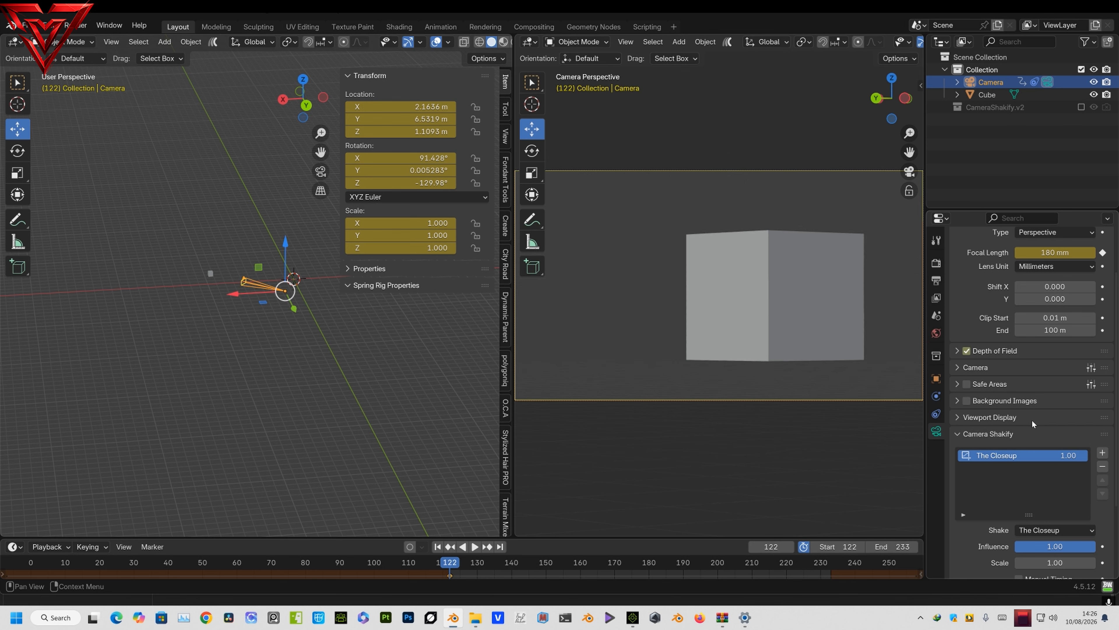
{"action": "key", "text": "space"}
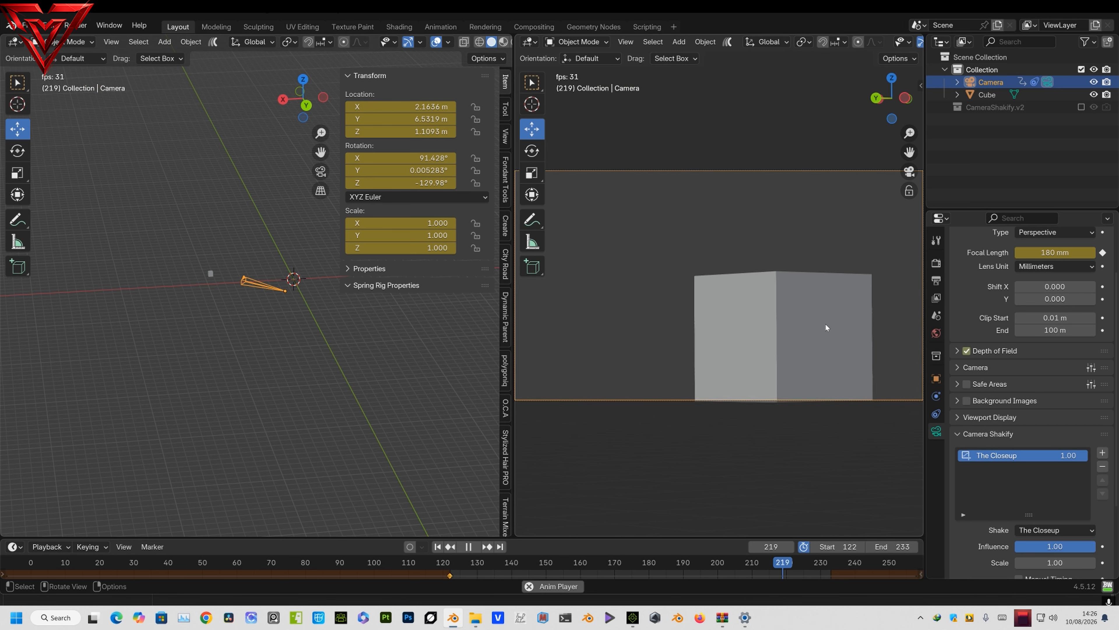
{"action": "key", "text": "Escape"}
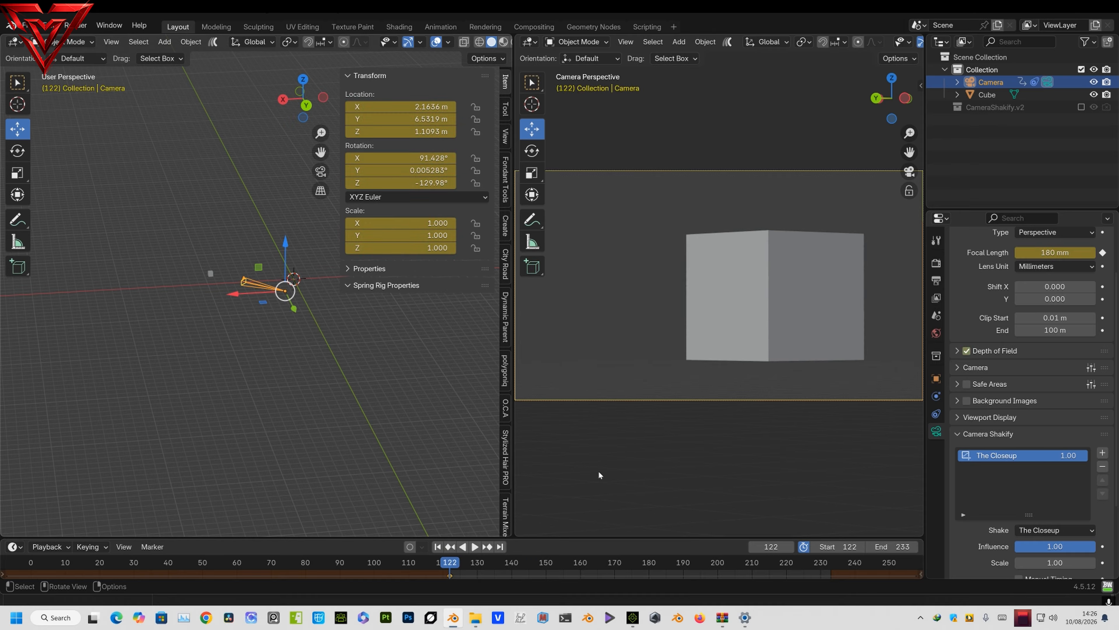
Step: Set The Closeup shake's influence to 0.20, preview the animation and rewind to the start frame
{"action": "left_click_drag", "start_coordinate": [1082, 549], "coordinate": [1069, 550]}
{"action": "left_click", "coordinate": [1068, 550]}
{"action": "key", "text": "BackSpace"}
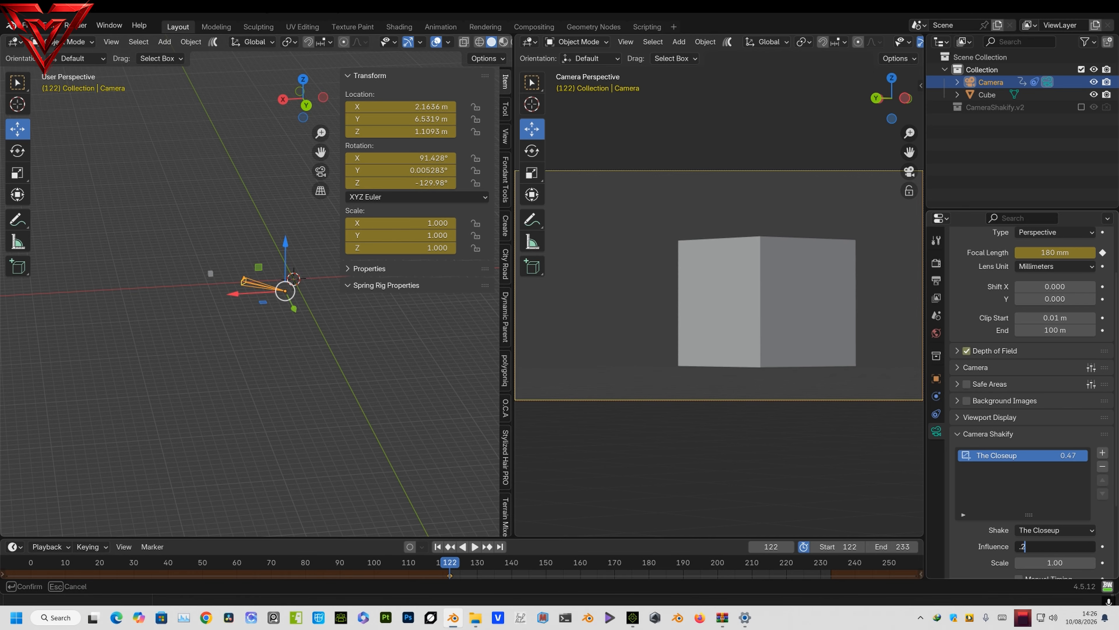
{"action": "key", "text": "Return"}
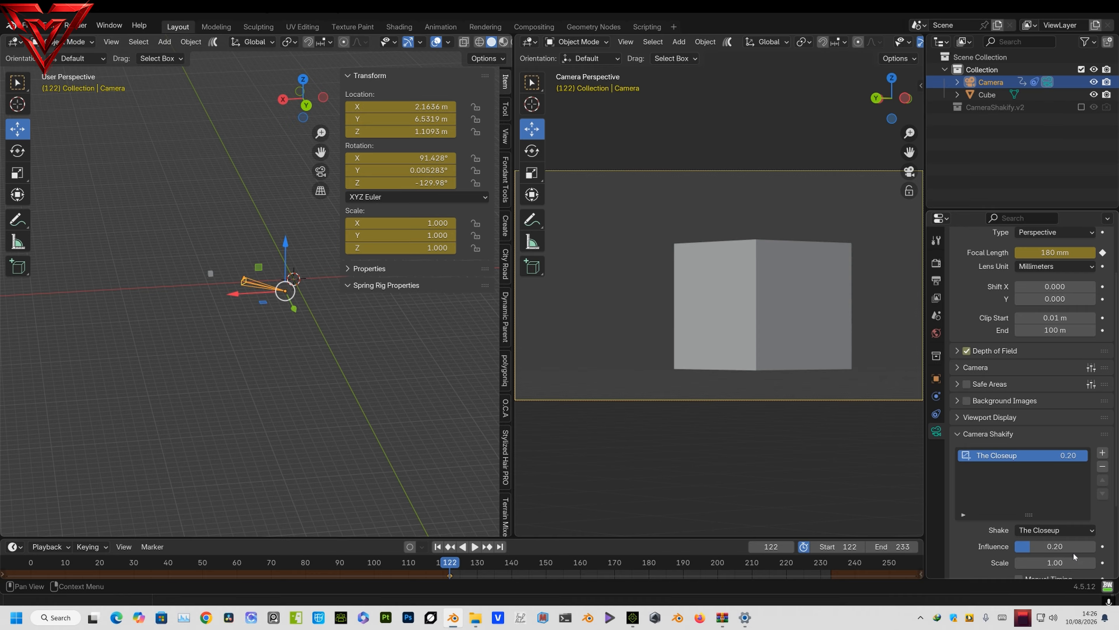
{"action": "key", "text": "space"}
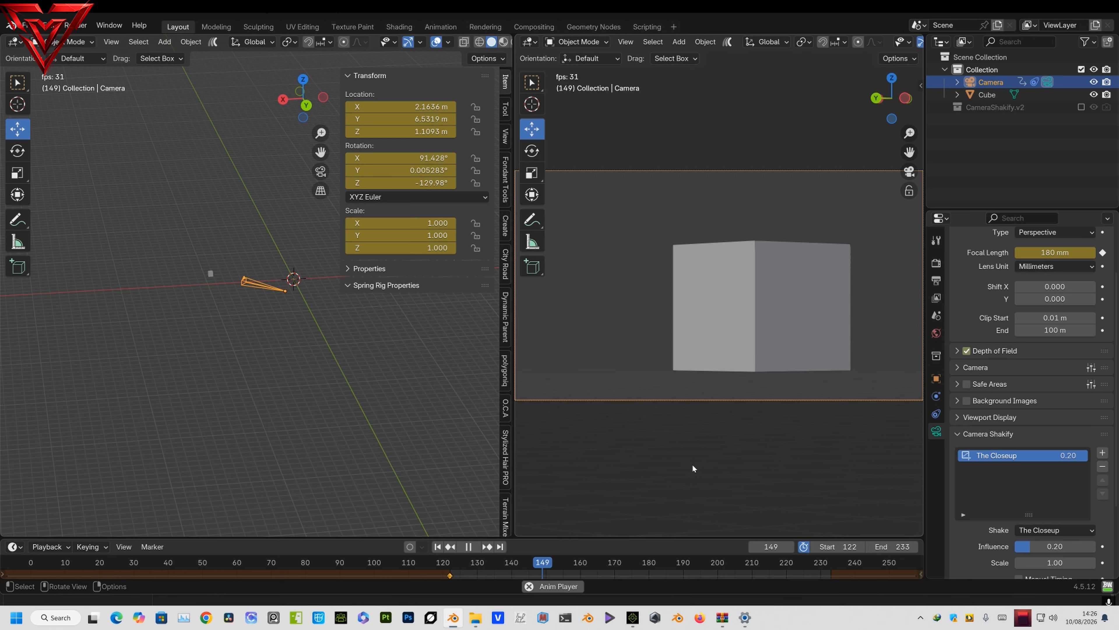
{"action": "key", "text": "space"}
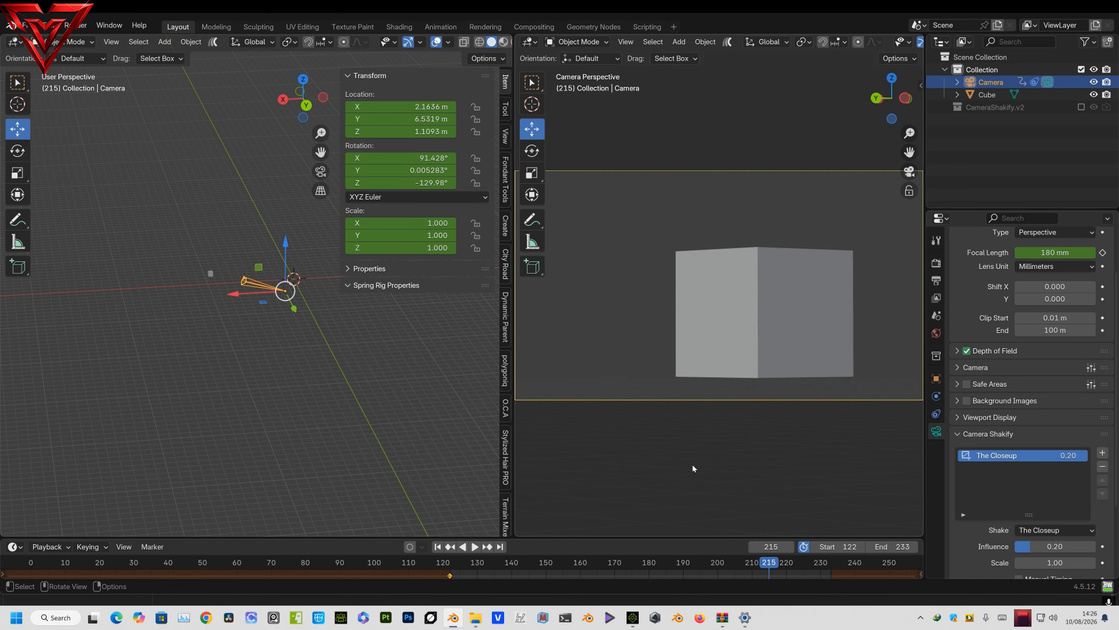
{"action": "left_click", "coordinate": [438, 546]}
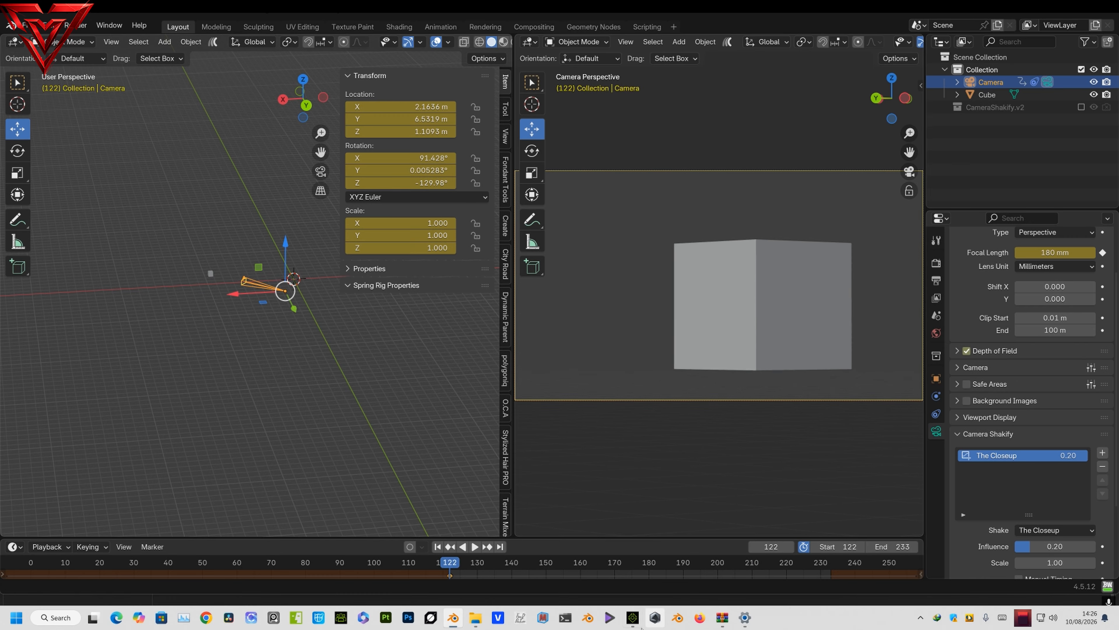
Step: Switch to iClone, delete the CloseUp camera from the scene and select Camera
{"action": "left_click", "coordinate": [633, 617]}
{"action": "left_click", "coordinate": [278, 252]}
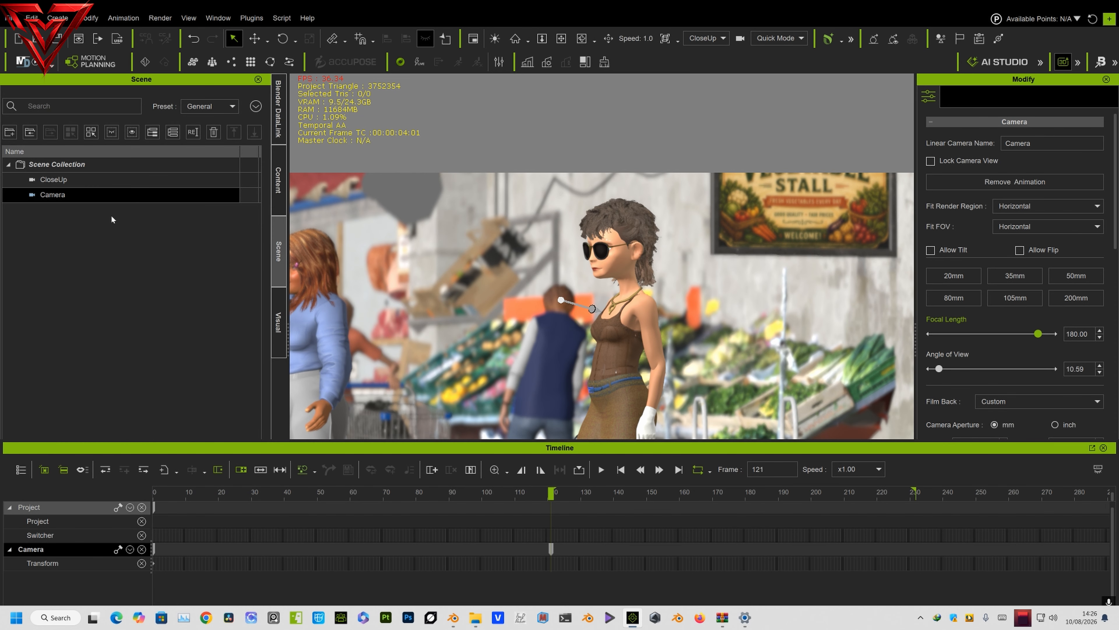
{"action": "left_click", "coordinate": [89, 181]}
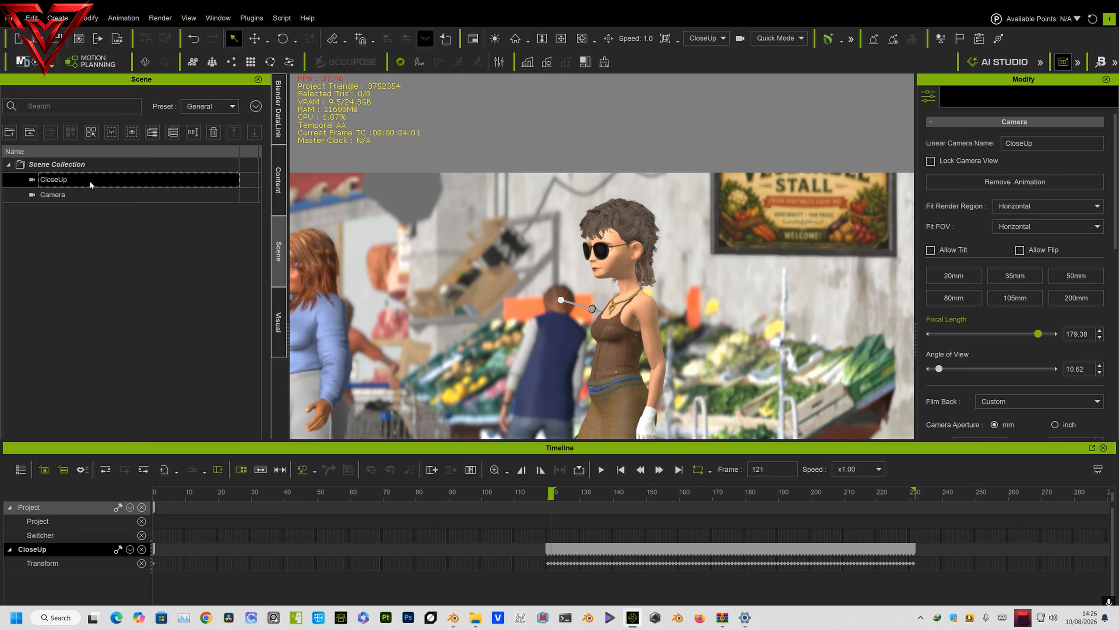
{"action": "key", "text": "Delete"}
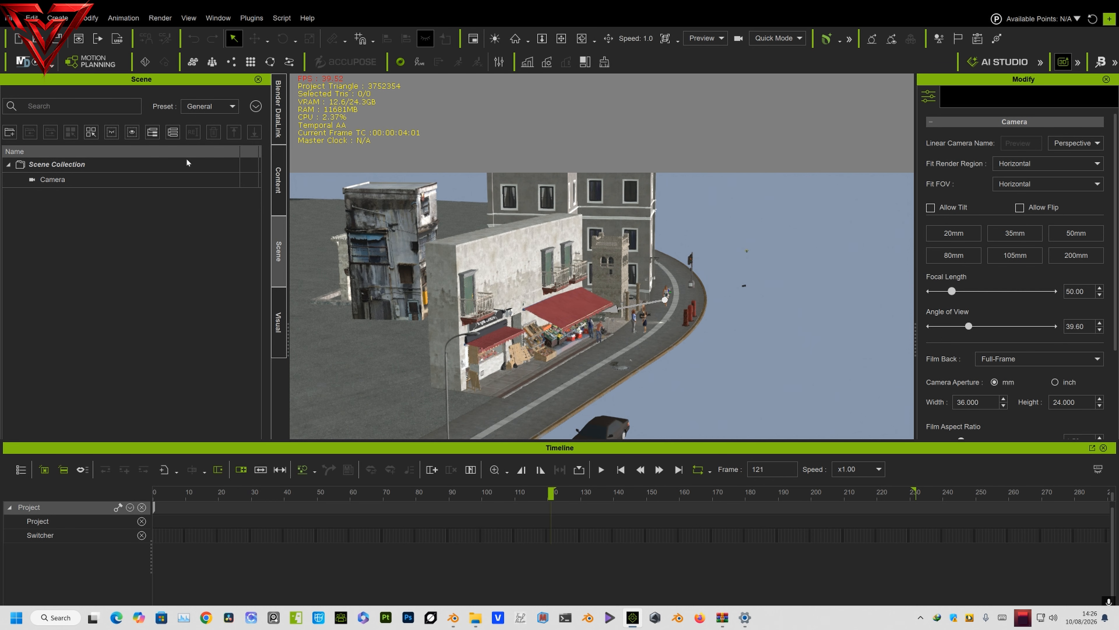
{"action": "left_click", "coordinate": [140, 180]}
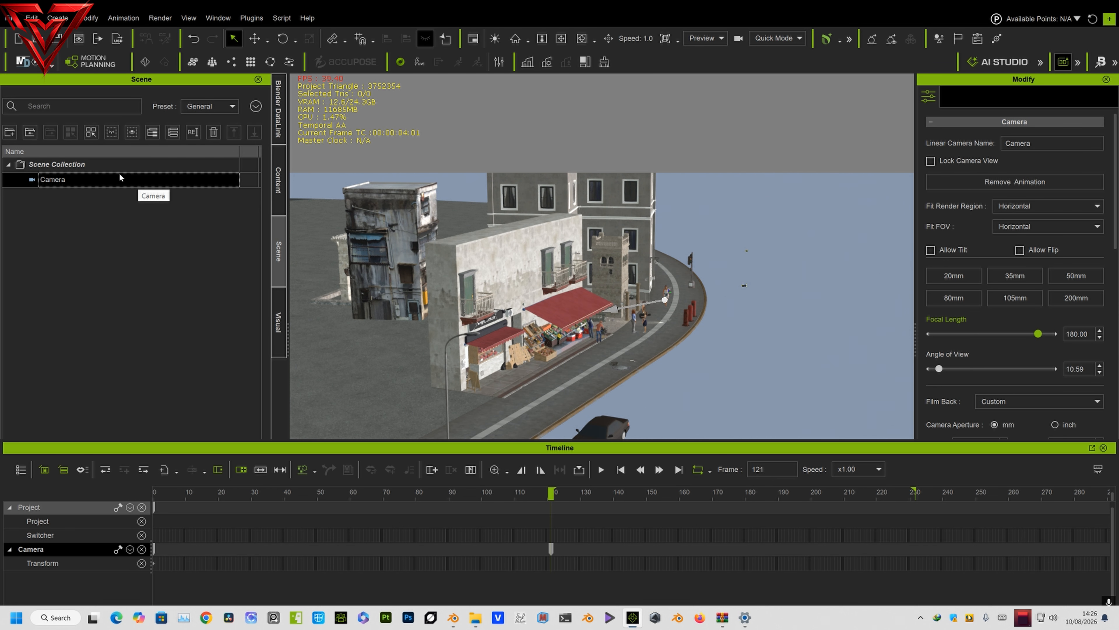
Step: Switch to Blender, rewind to the start frame, send the Camera as a sequence through the CC/iC DataLink, and return to iClone
{"action": "left_click", "coordinate": [453, 617]}
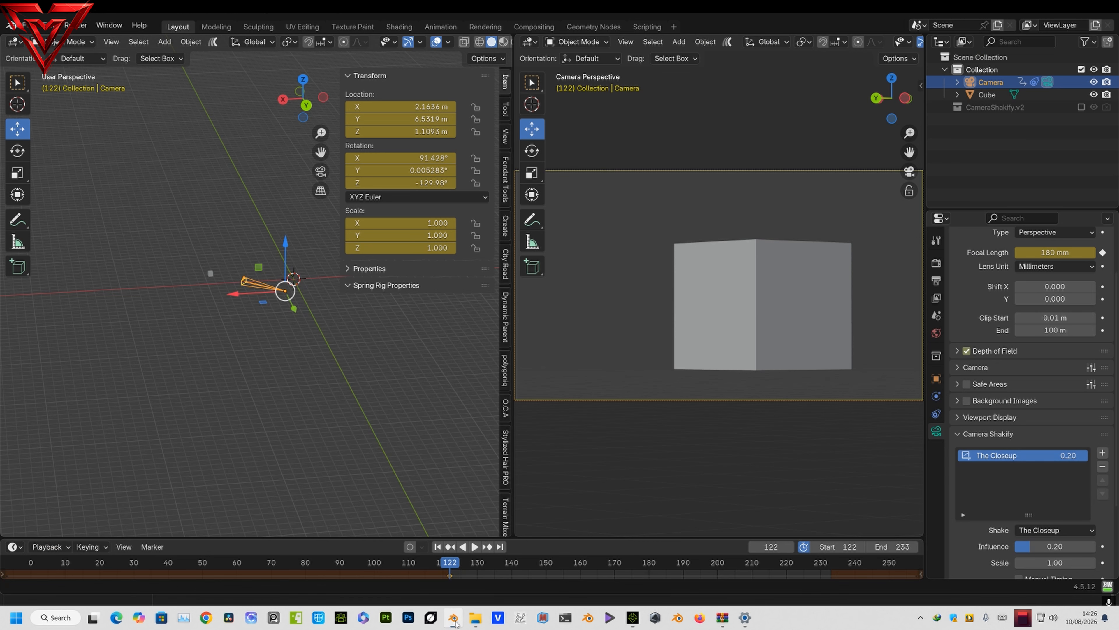
{"action": "left_click", "coordinate": [920, 85]}
{"action": "scroll", "coordinate": [914, 95], "scroll_direction": "down", "scroll_amount": 10}
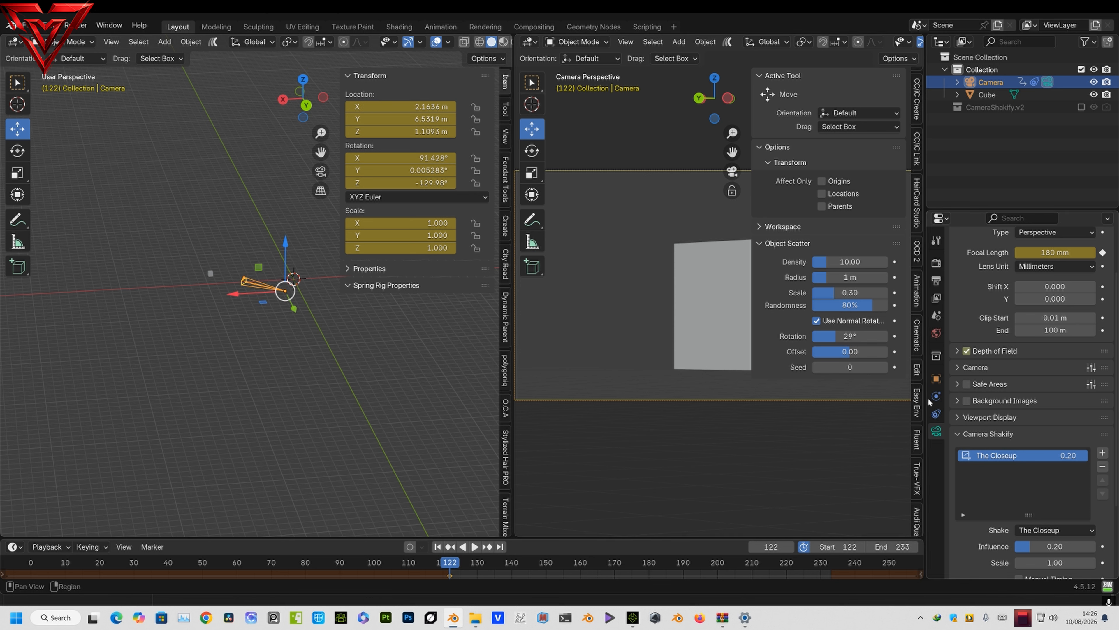
{"action": "left_click", "coordinate": [917, 150]}
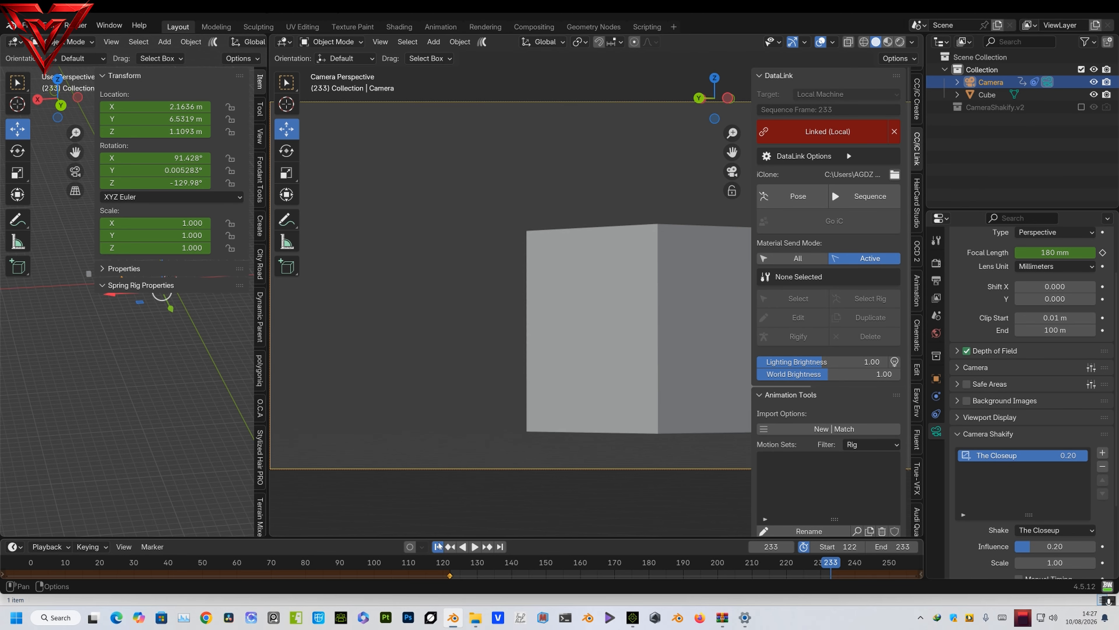
{"action": "left_click", "coordinate": [438, 547]}
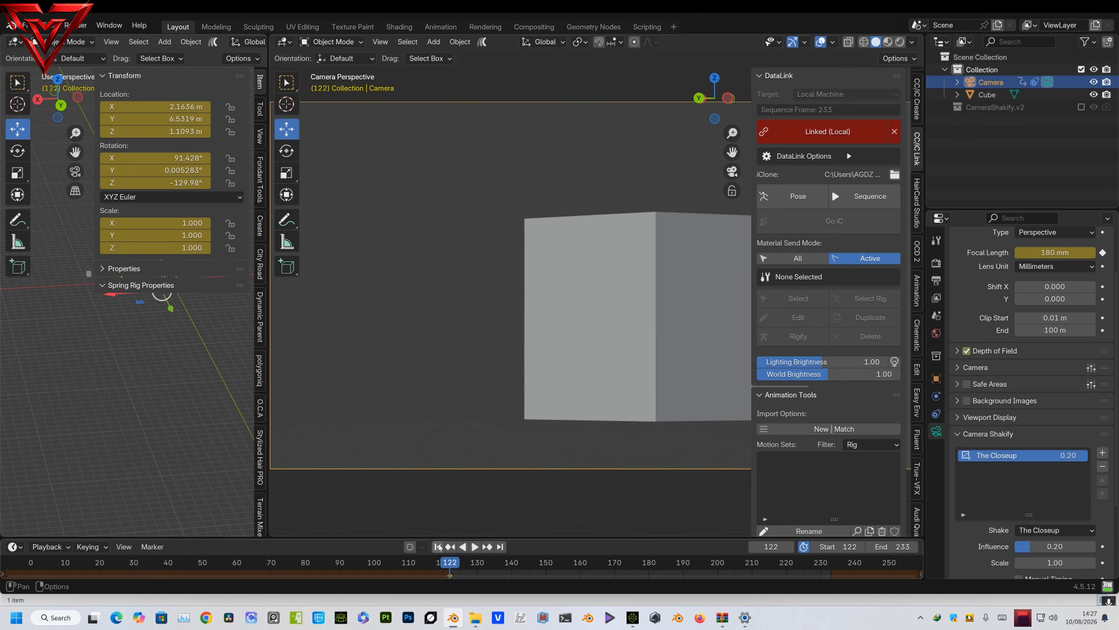
{"action": "left_click", "coordinate": [875, 197]}
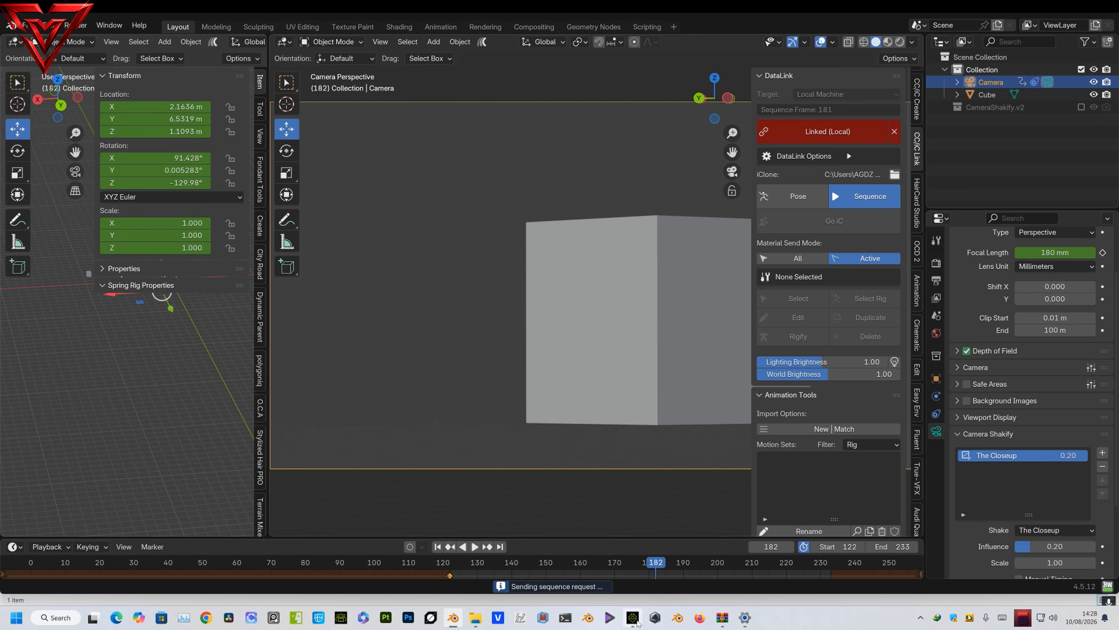
{"action": "left_click", "coordinate": [633, 618]}
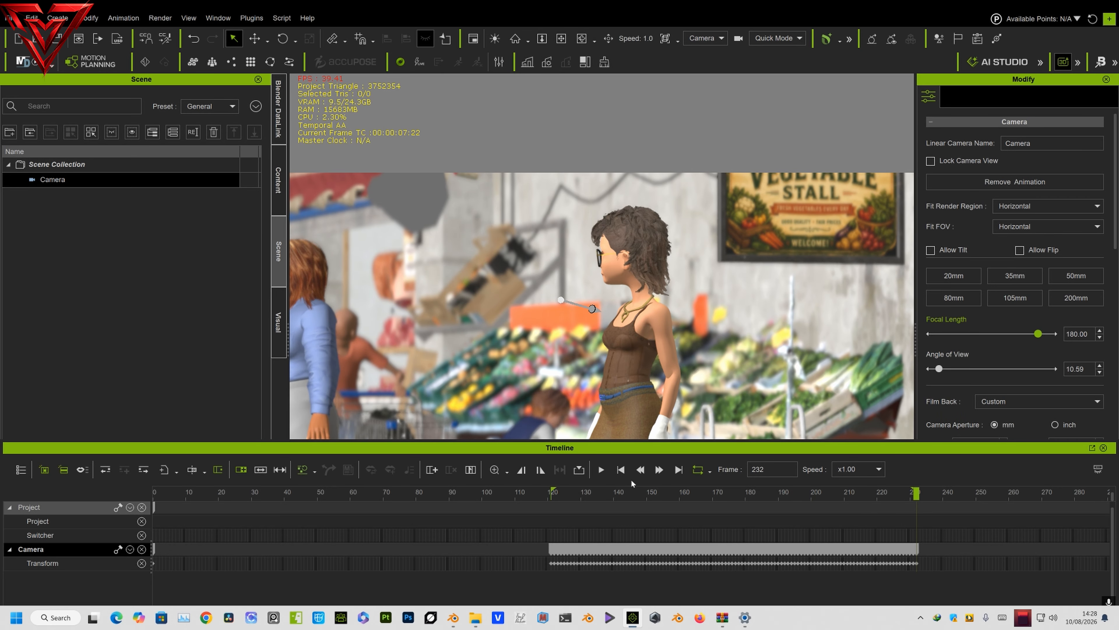
Step: Preview the received Camera animation from the start frame, stop it and rewind to frame 121
{"action": "left_click", "coordinate": [621, 470]}
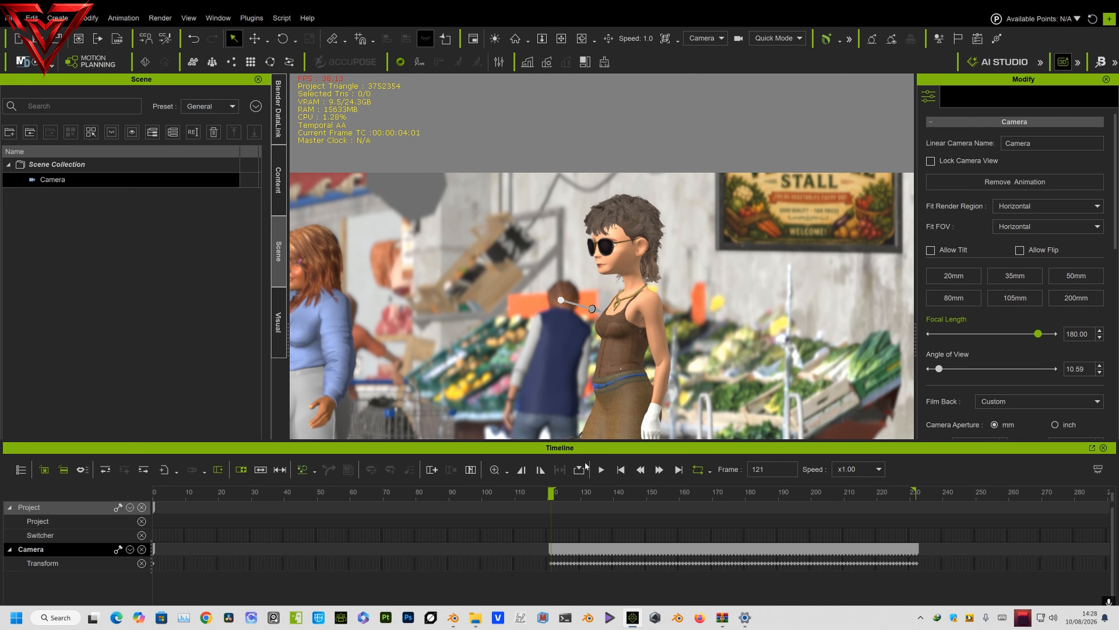
{"action": "left_click", "coordinate": [602, 470]}
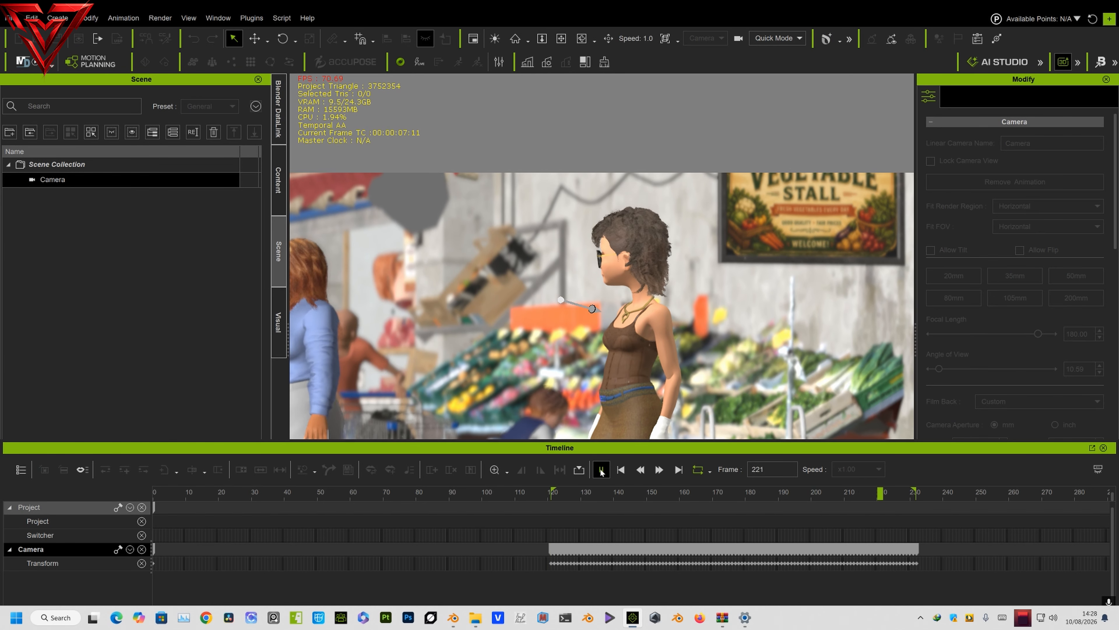
{"action": "left_click", "coordinate": [602, 470]}
{"action": "left_click", "coordinate": [622, 469]}
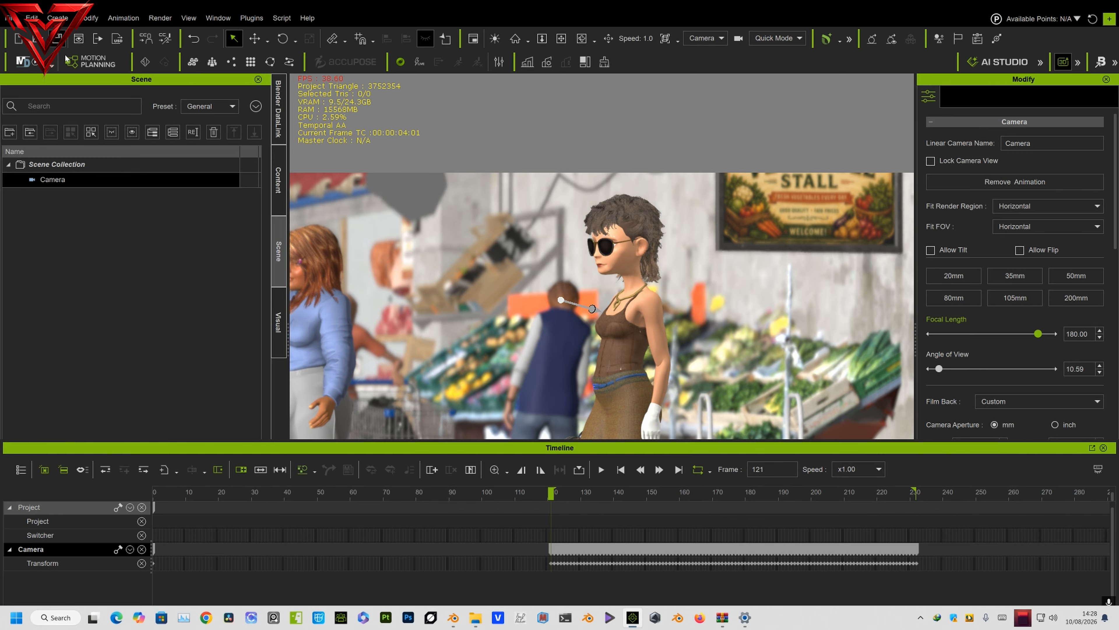
Step: Create a new linear camera in the scene, make it the active view and preview the animation through it
{"action": "left_click", "coordinate": [61, 19]}
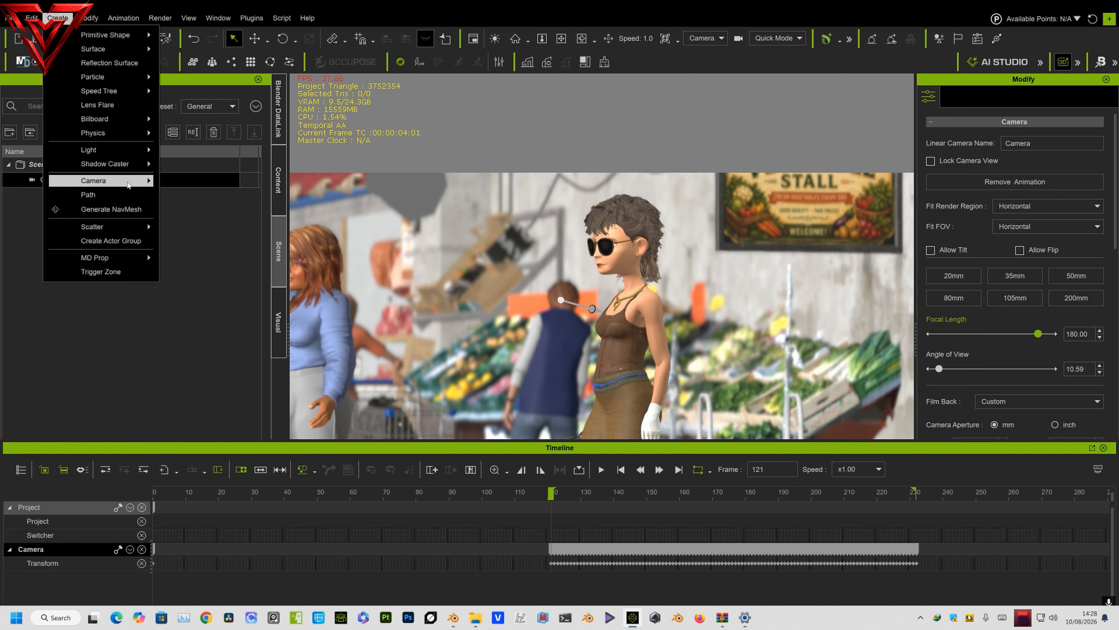
{"action": "mouse_move", "coordinate": [130, 181]}
{"action": "left_click", "coordinate": [199, 180]}
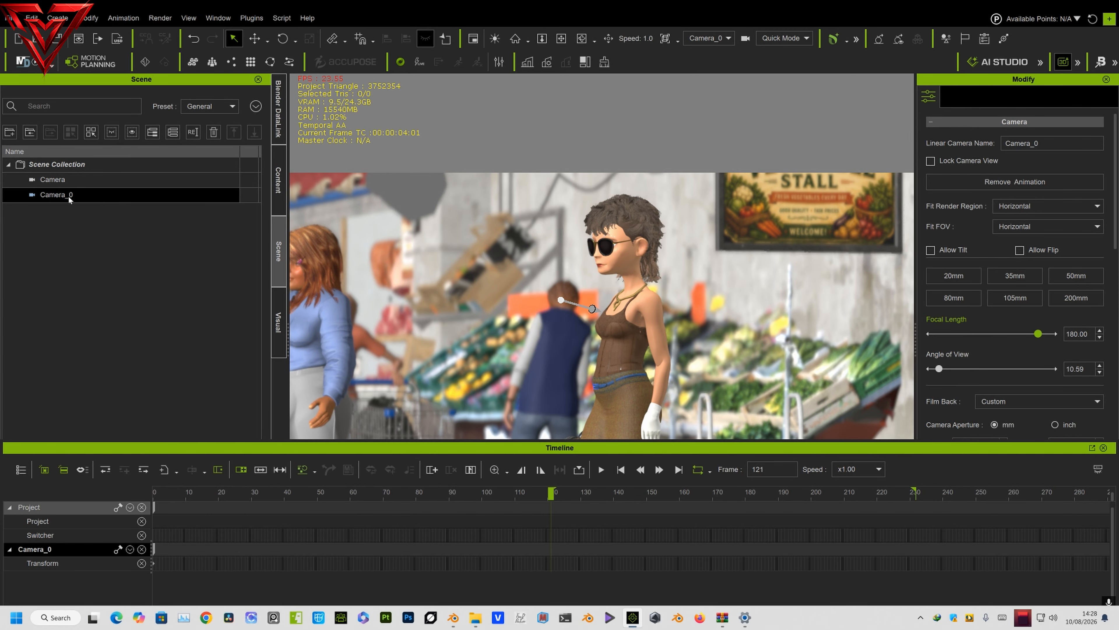
{"action": "left_click", "coordinate": [720, 41]}
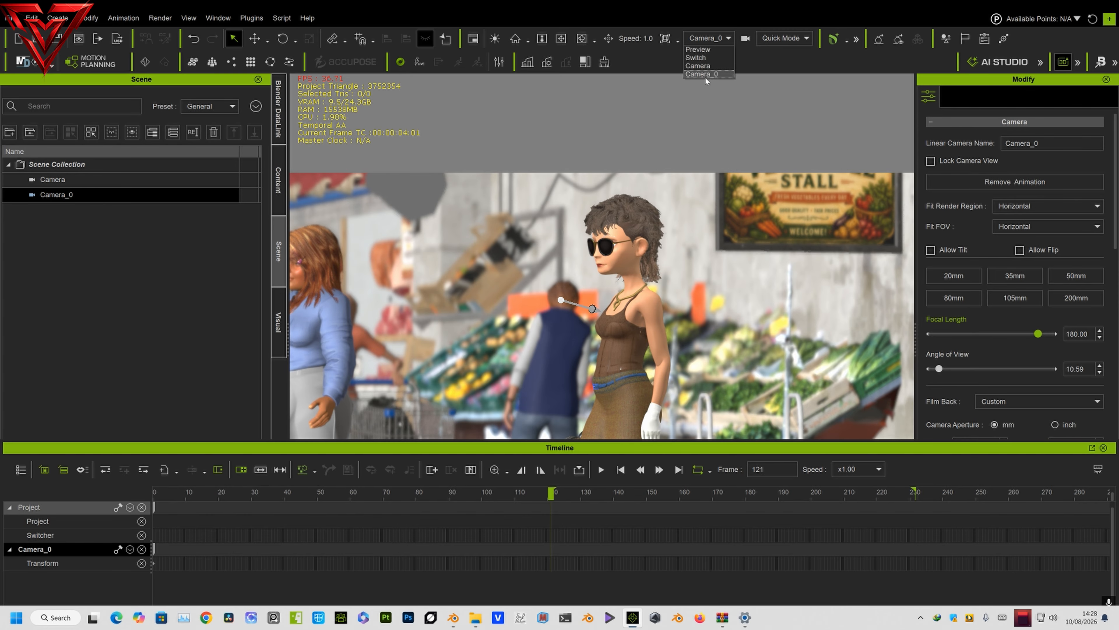
{"action": "left_click", "coordinate": [709, 74]}
{"action": "key", "text": "space"}
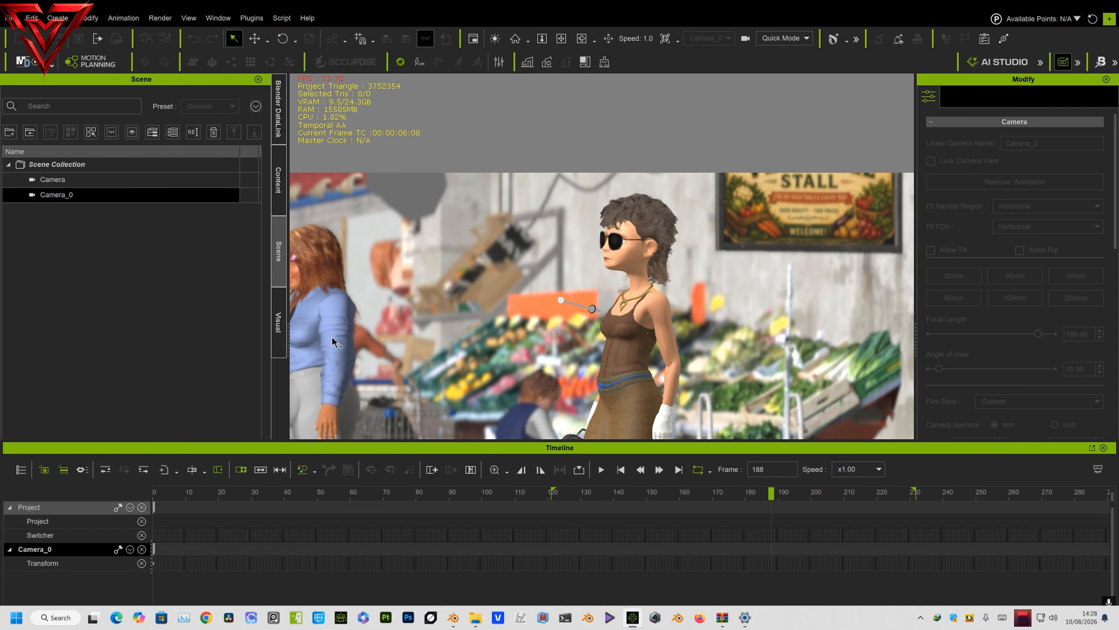
{"action": "key", "text": "space"}
Step: Select Camera, make it the active view again, briefly play its animation from the start frame and rewind
{"action": "left_click", "coordinate": [134, 179]}
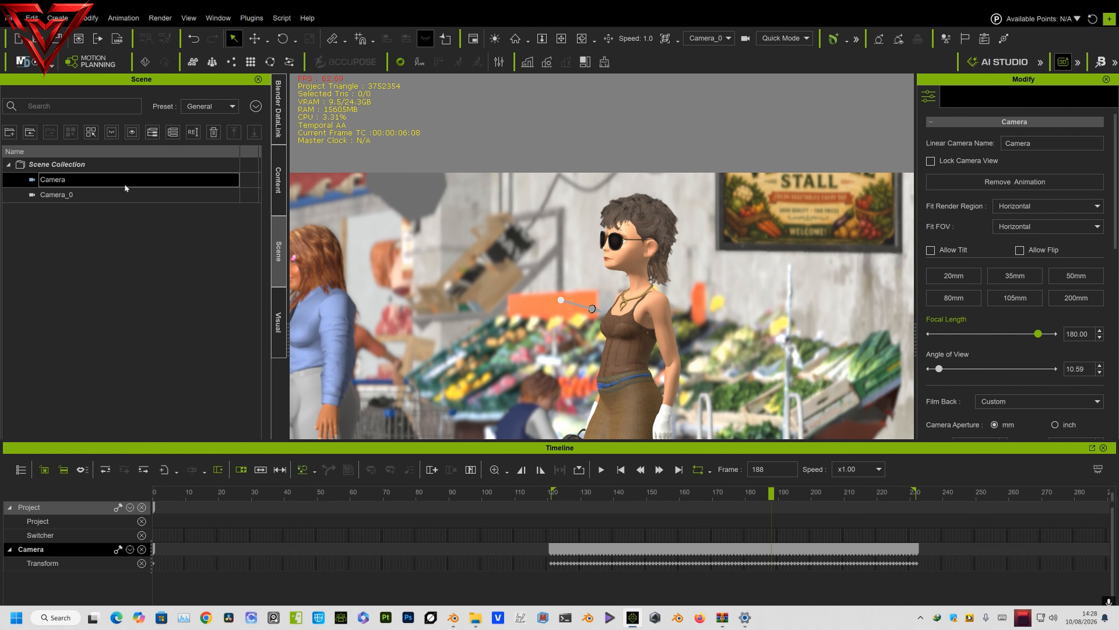
{"action": "left_click", "coordinate": [707, 38]}
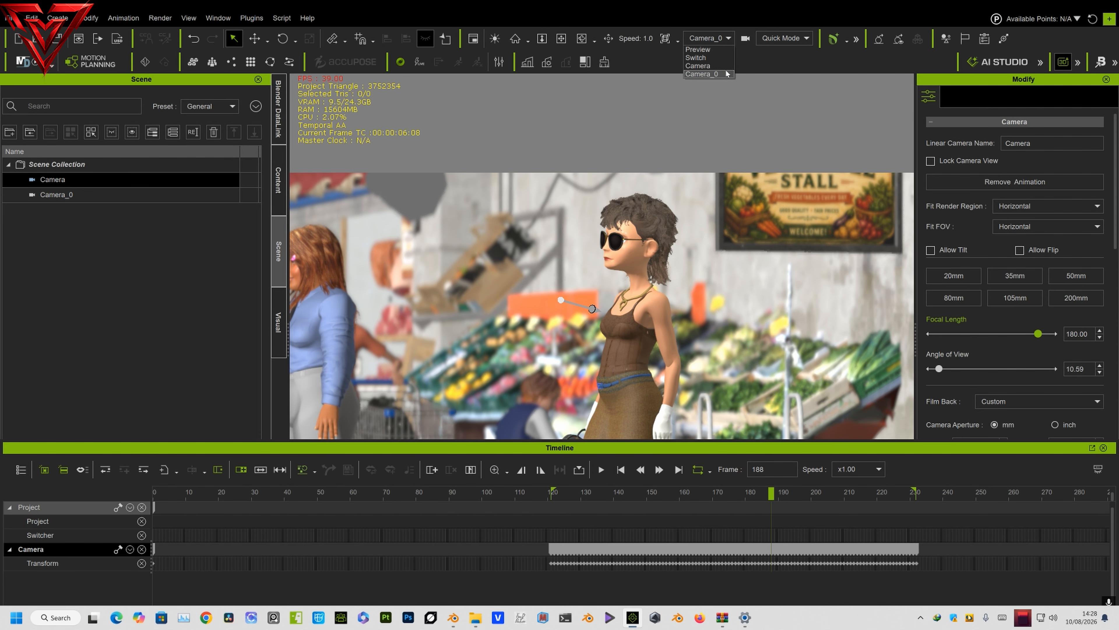
{"action": "left_click", "coordinate": [698, 65]}
{"action": "left_click", "coordinate": [621, 469]}
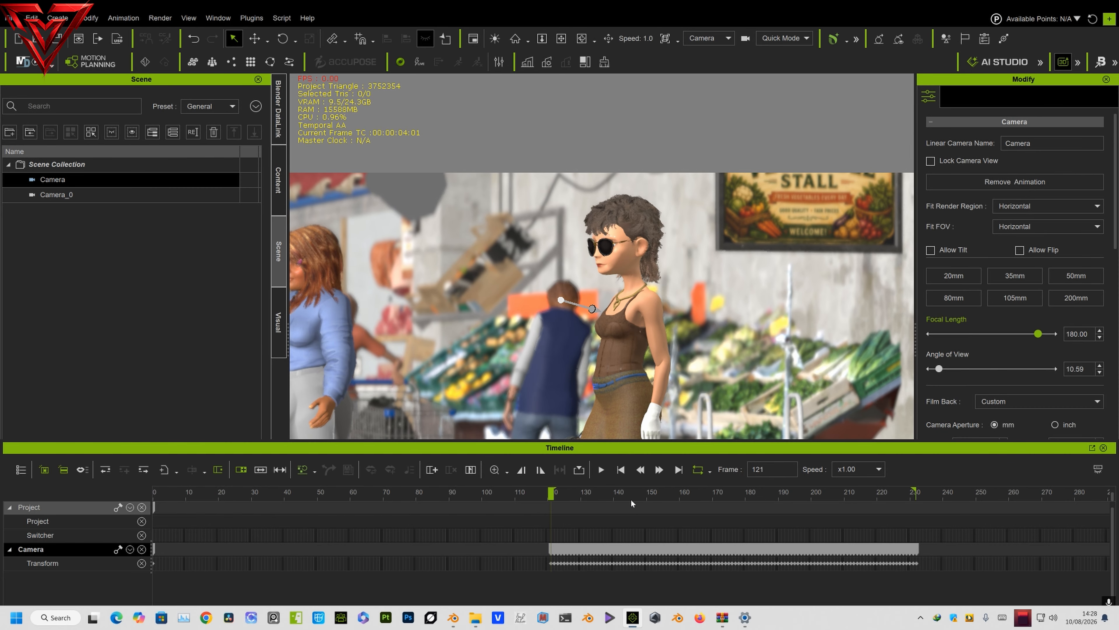
{"action": "key", "text": "space"}
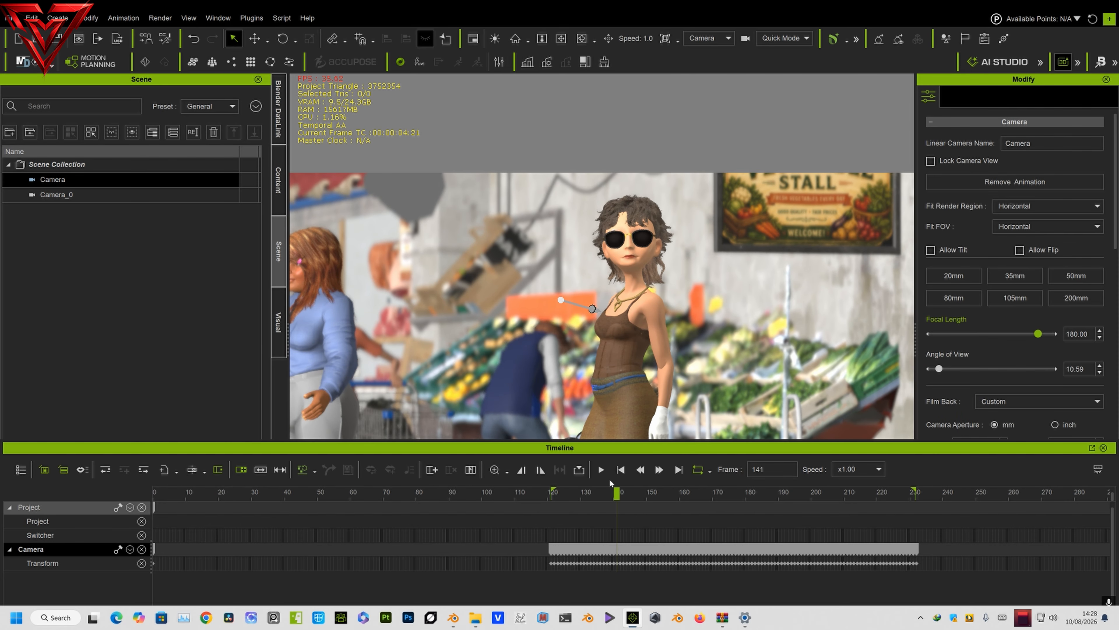
{"action": "left_click", "coordinate": [621, 469]}
Step: Examine the first Camera keys around frame 121 in the timeline, then play the animation
{"action": "scroll", "coordinate": [595, 520], "scroll_direction": "up", "scroll_amount": 6, "text": "ctrl"}
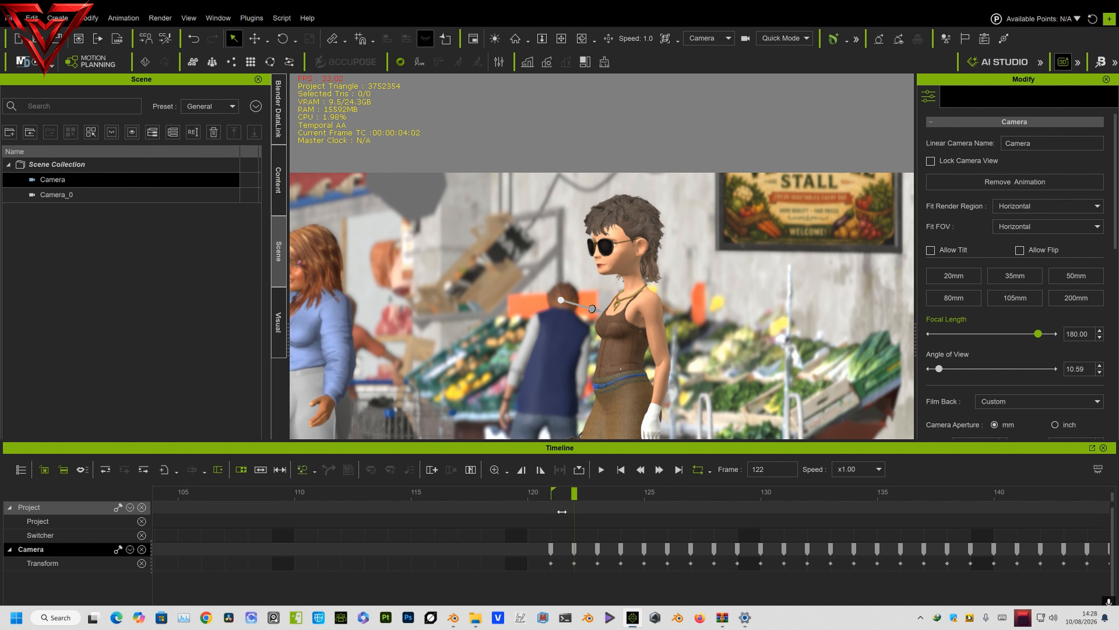
{"action": "mouse_move", "coordinate": [559, 505]}
{"action": "left_mouse_down"}
{"action": "mouse_move", "coordinate": [626, 508]}
{"action": "mouse_move", "coordinate": [560, 512]}
{"action": "left_mouse_up"}
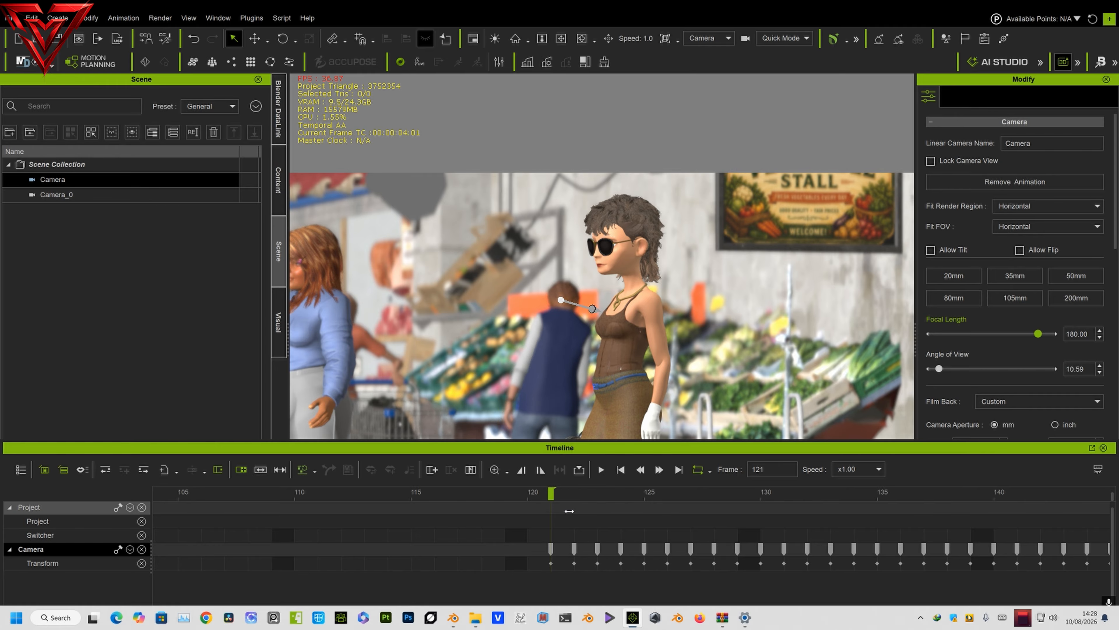
{"action": "scroll", "coordinate": [563, 524], "scroll_direction": "down", "scroll_amount": 5}
{"action": "scroll", "coordinate": [587, 544], "scroll_direction": "down", "scroll_amount": 2}
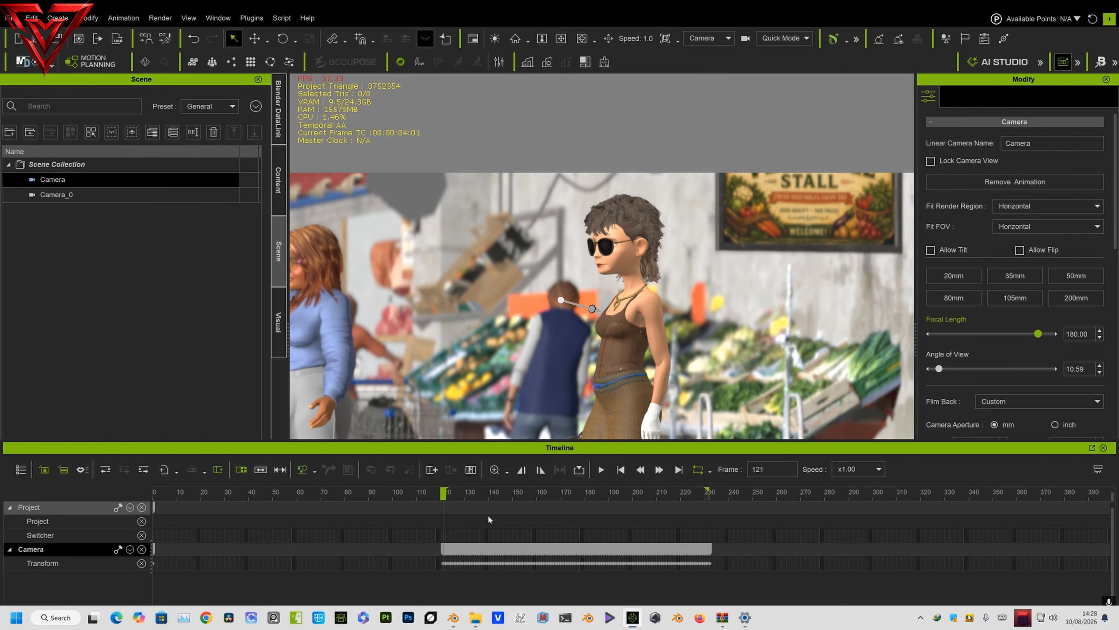
{"action": "key", "text": "space"}
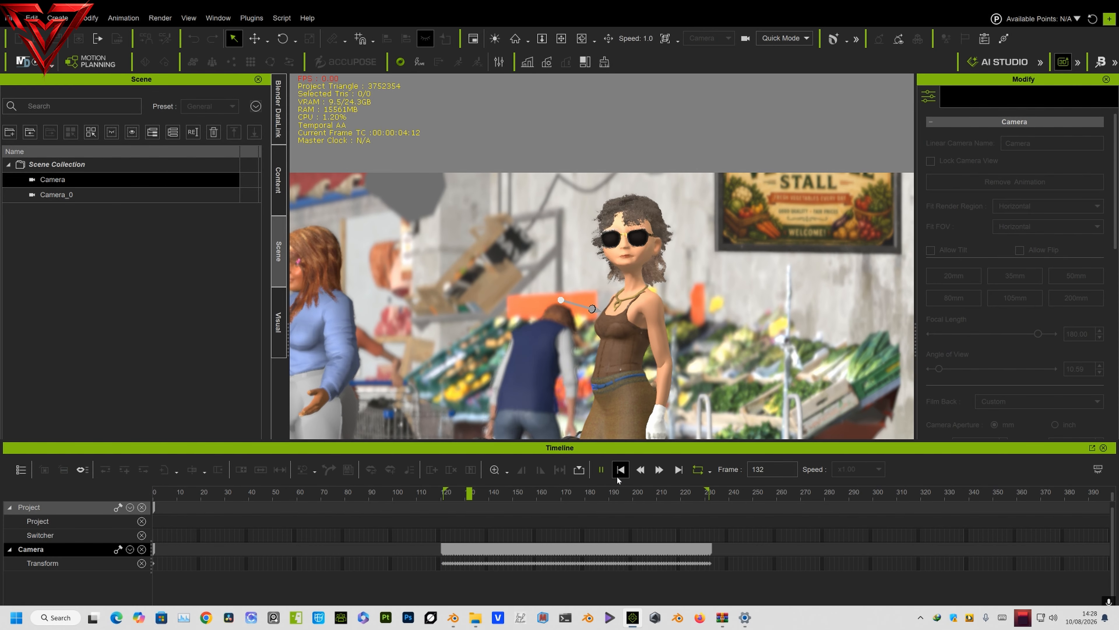
Step: Select the Camera keys and shift them one frame earlier so they start at frame 120, then preview the animation
{"action": "left_click", "coordinate": [710, 549]}
{"action": "left_click", "coordinate": [434, 546]}
{"action": "scroll", "coordinate": [559, 532], "scroll_direction": "up", "scroll_amount": 8}
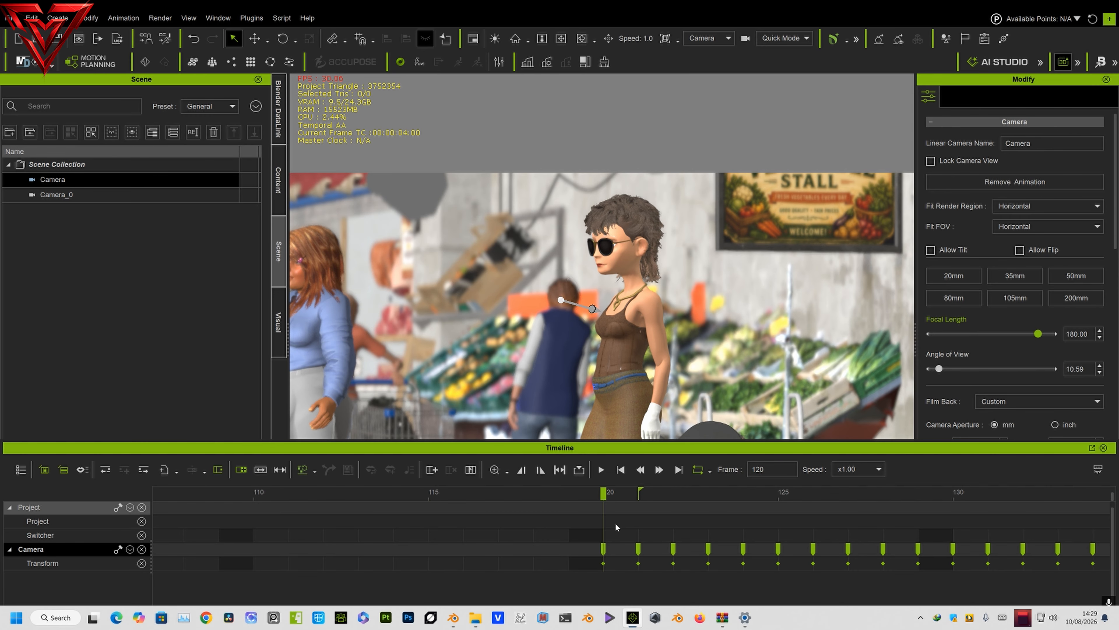
{"action": "left_click", "coordinate": [626, 523]}
{"action": "key", "text": "space"}
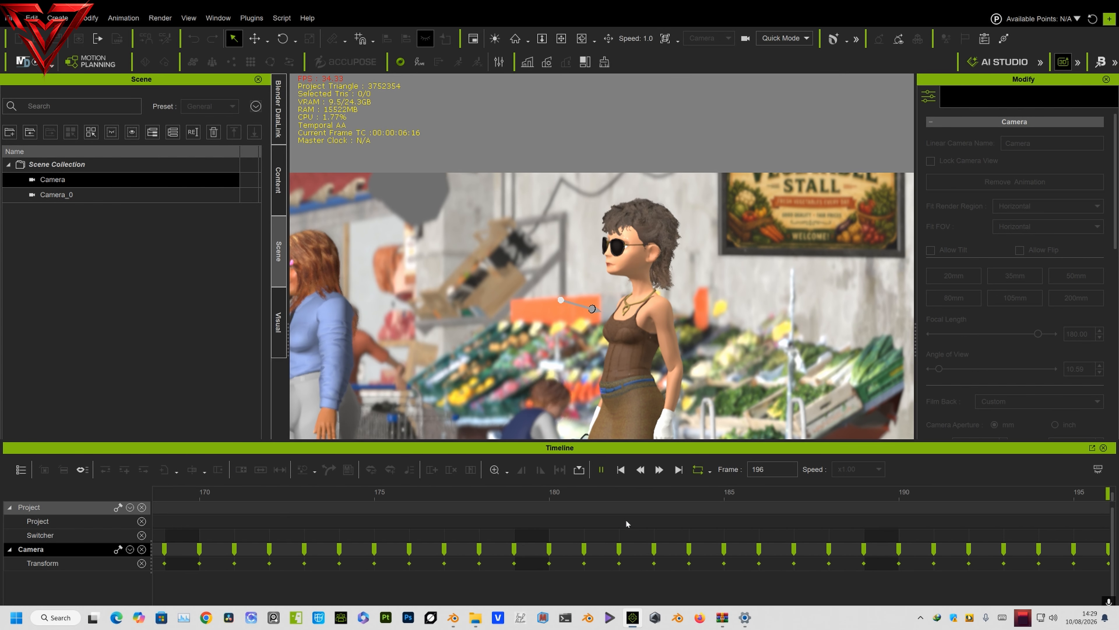
{"action": "key", "text": "space"}
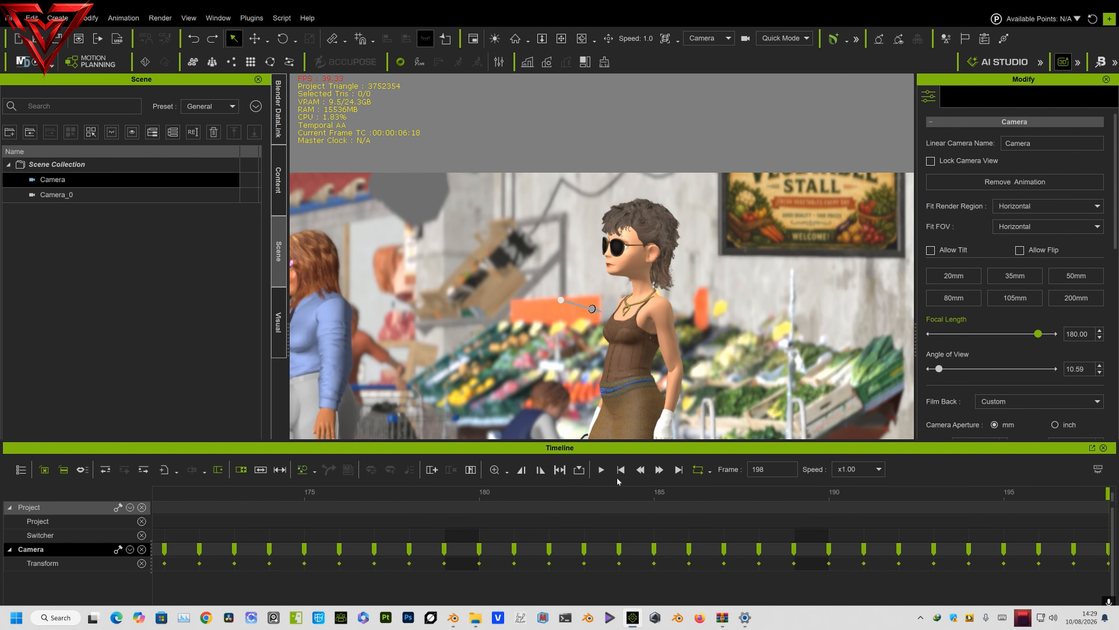
Step: Dock the Timeline, select the whole range of Camera keys and return to frame 121
{"action": "double_click", "coordinate": [577, 450]}
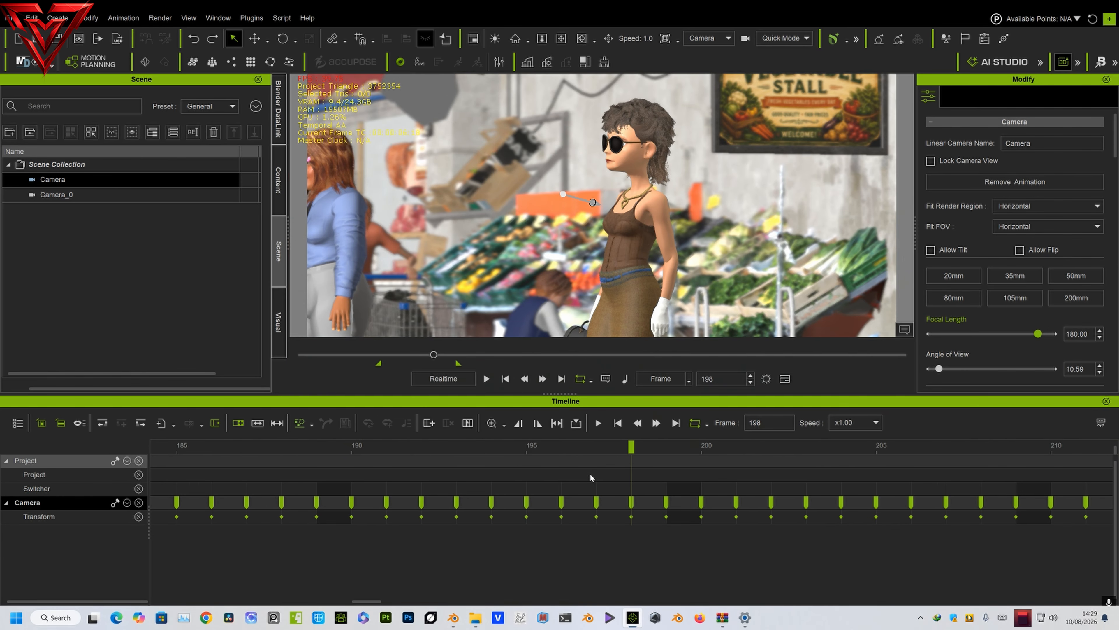
{"action": "scroll", "coordinate": [592, 477], "scroll_direction": "down", "scroll_amount": 10, "text": "alt"}
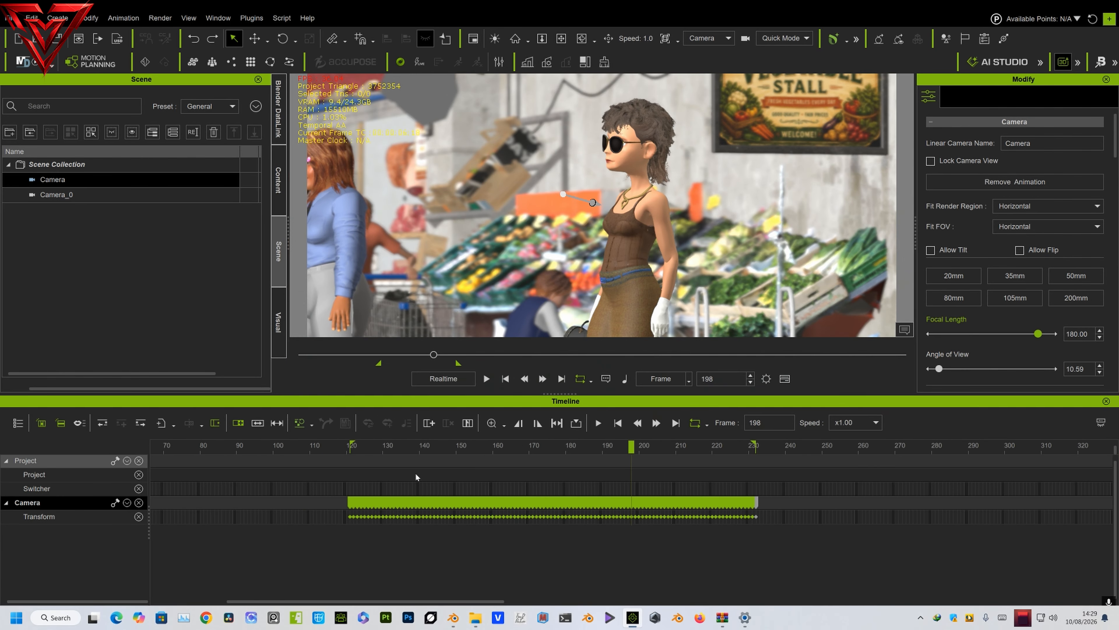
{"action": "left_click_drag", "start_coordinate": [767, 506], "coordinate": [420, 518]}
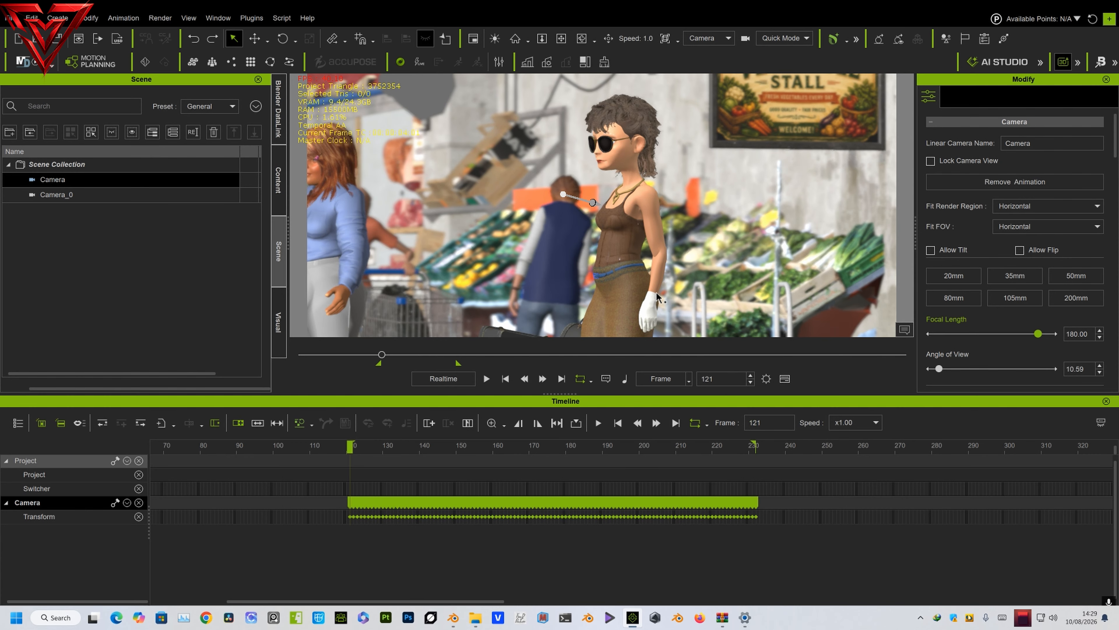
Step: Preview the Camera animation in full screen, then check the Blender scene and return to iClone
{"action": "key", "text": "F11"}
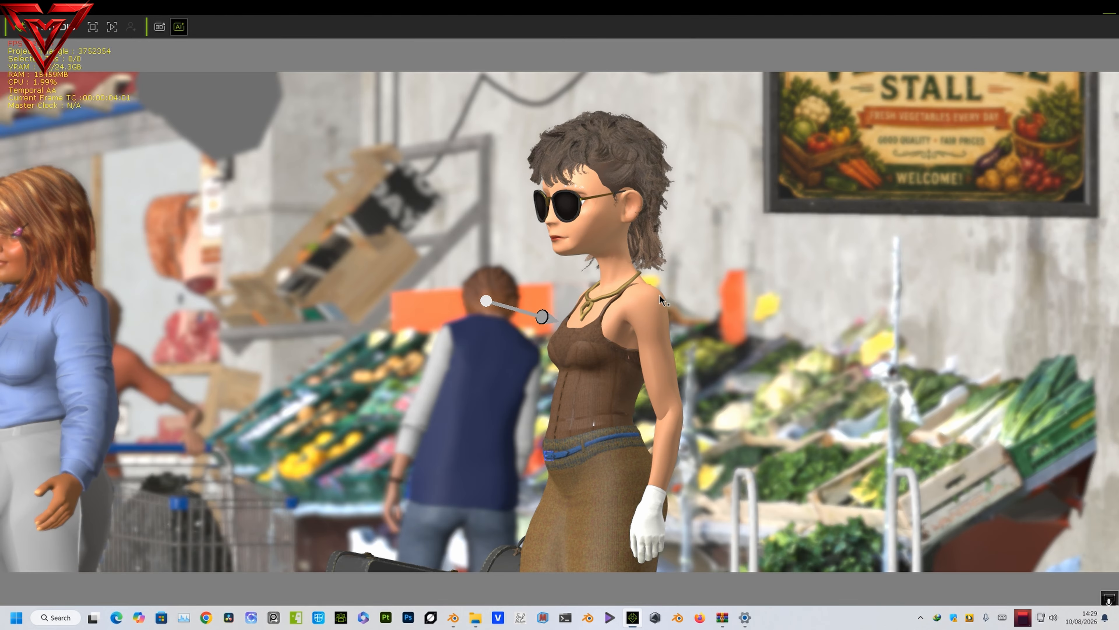
{"action": "key", "text": "space"}
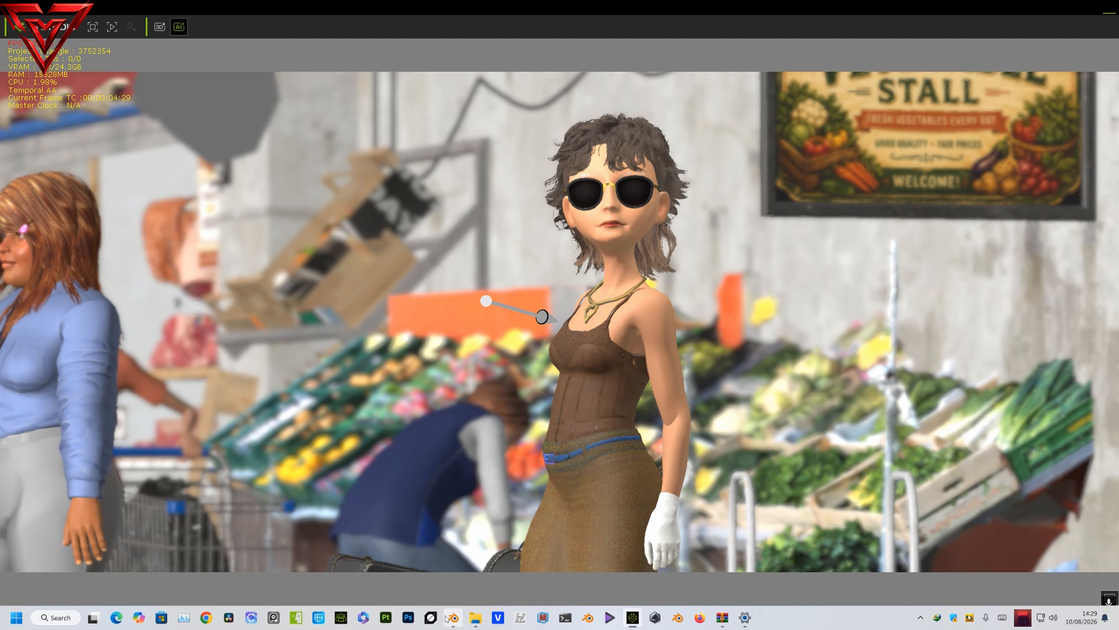
{"action": "left_click", "coordinate": [454, 619]}
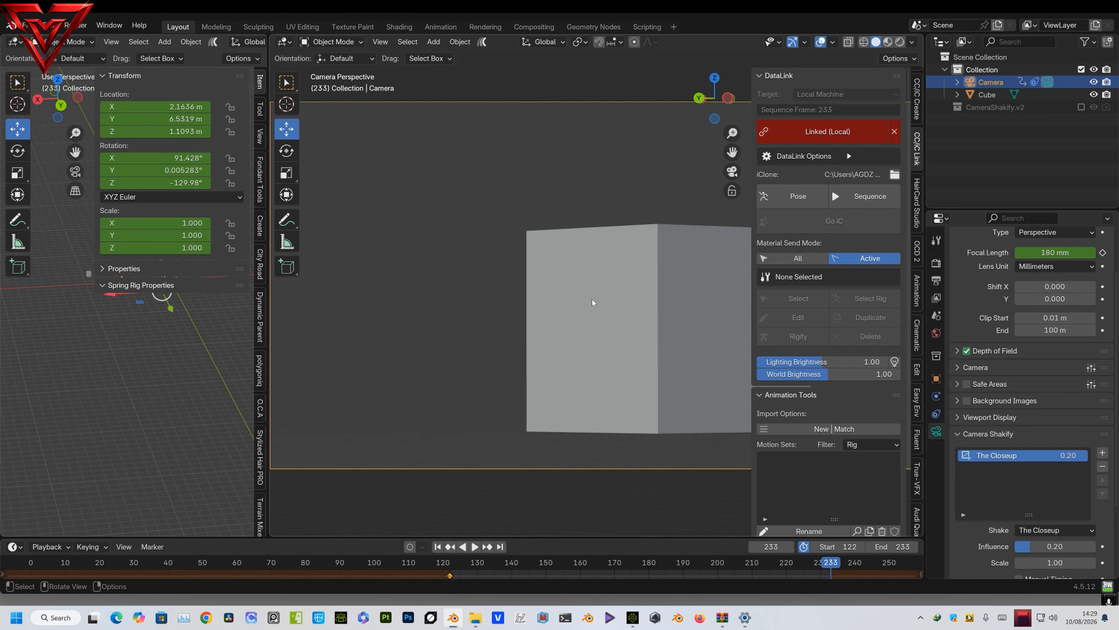
{"action": "key", "text": "alt+Tab"}
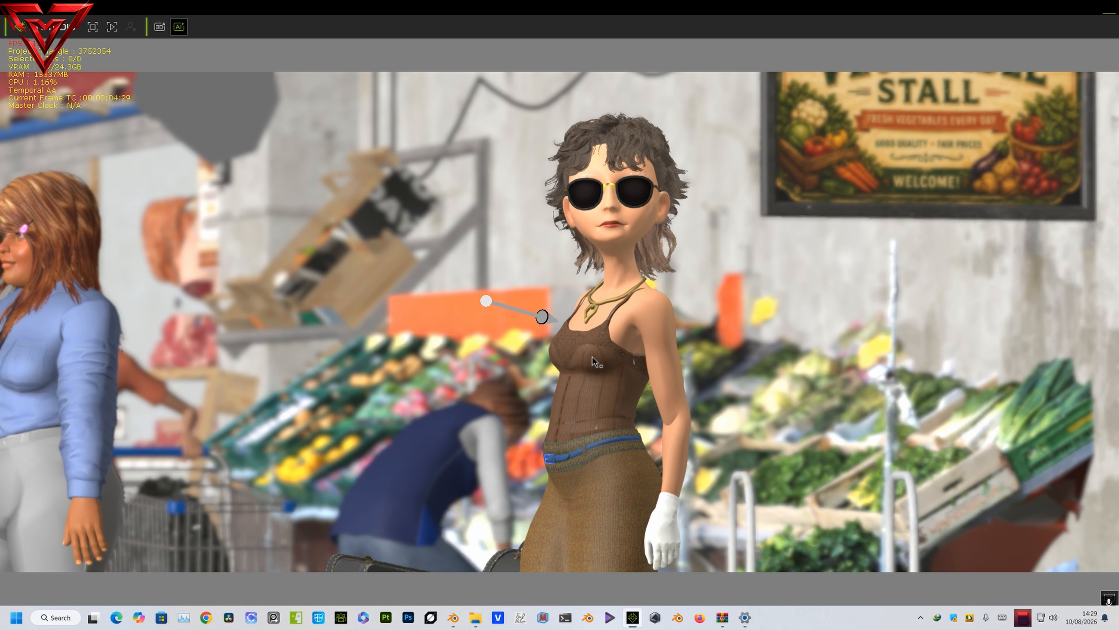
Step: Leave full screen and restore the window layout, reopen and enlarge the Timeline, and preview the Camera animation from frame 121
{"action": "key", "text": "ctrl+0"}
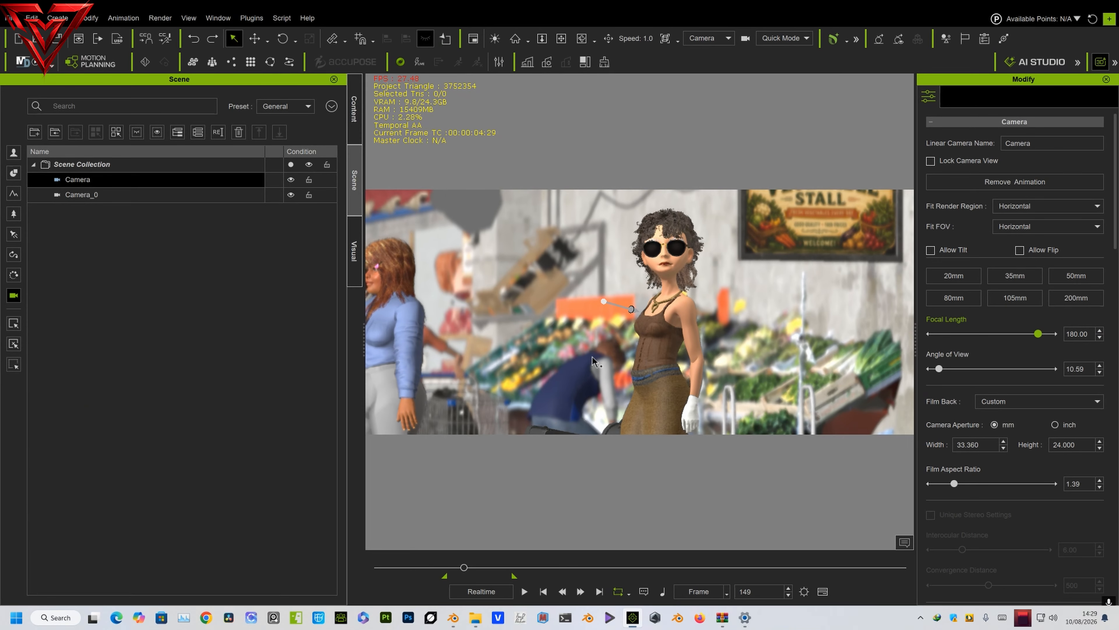
{"action": "left_click", "coordinate": [822, 591]}
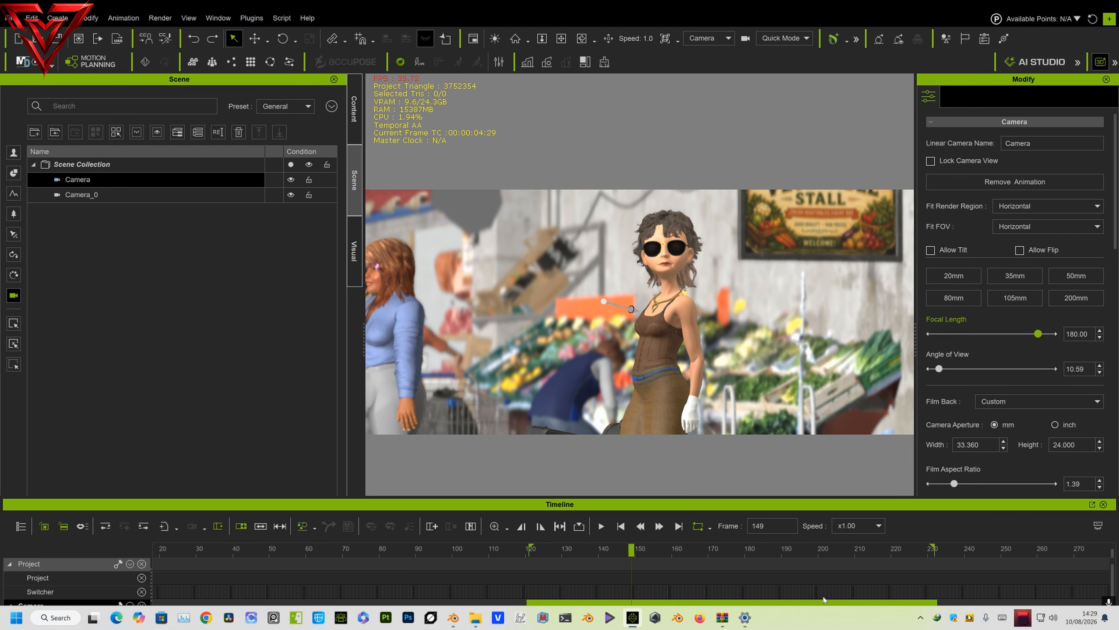
{"action": "left_click", "coordinate": [622, 526]}
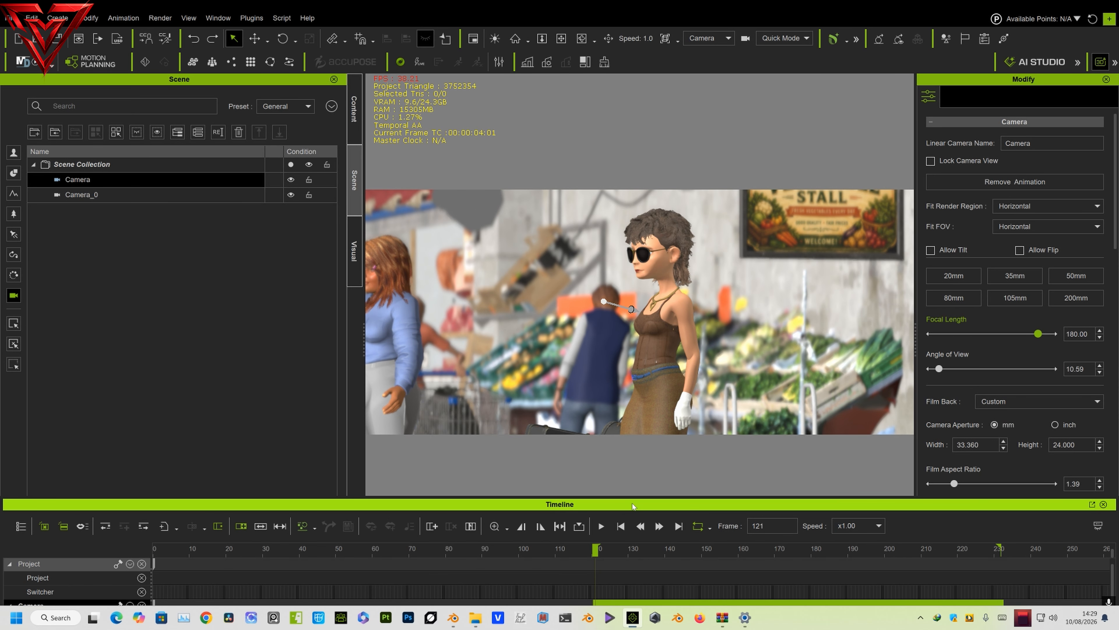
{"action": "left_click_drag", "start_coordinate": [629, 497], "coordinate": [625, 467]}
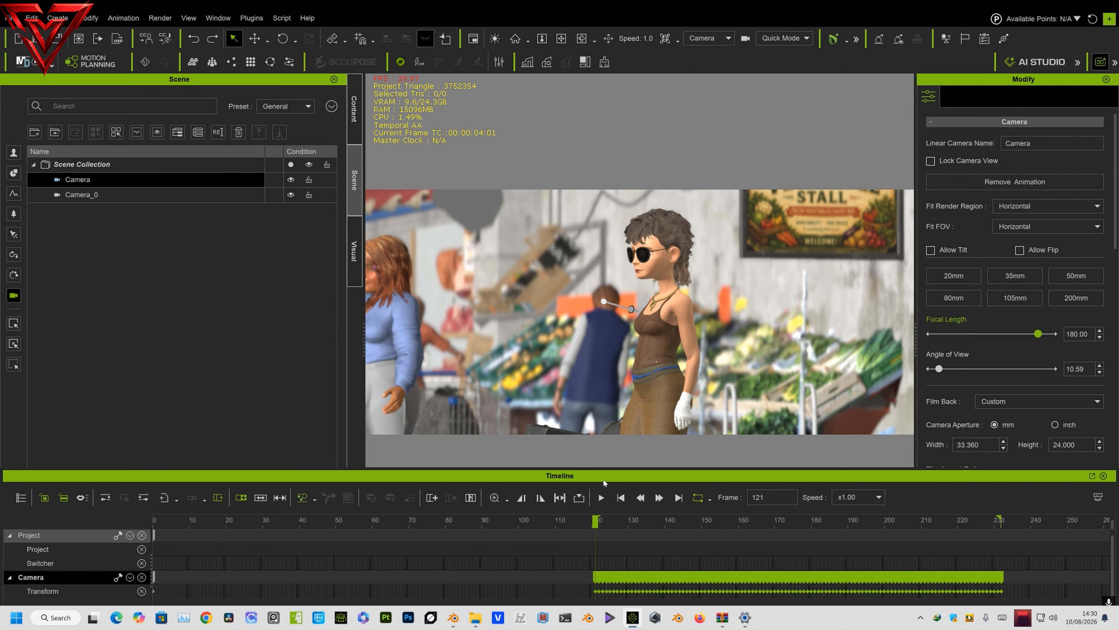
{"action": "left_click", "coordinate": [601, 497]}
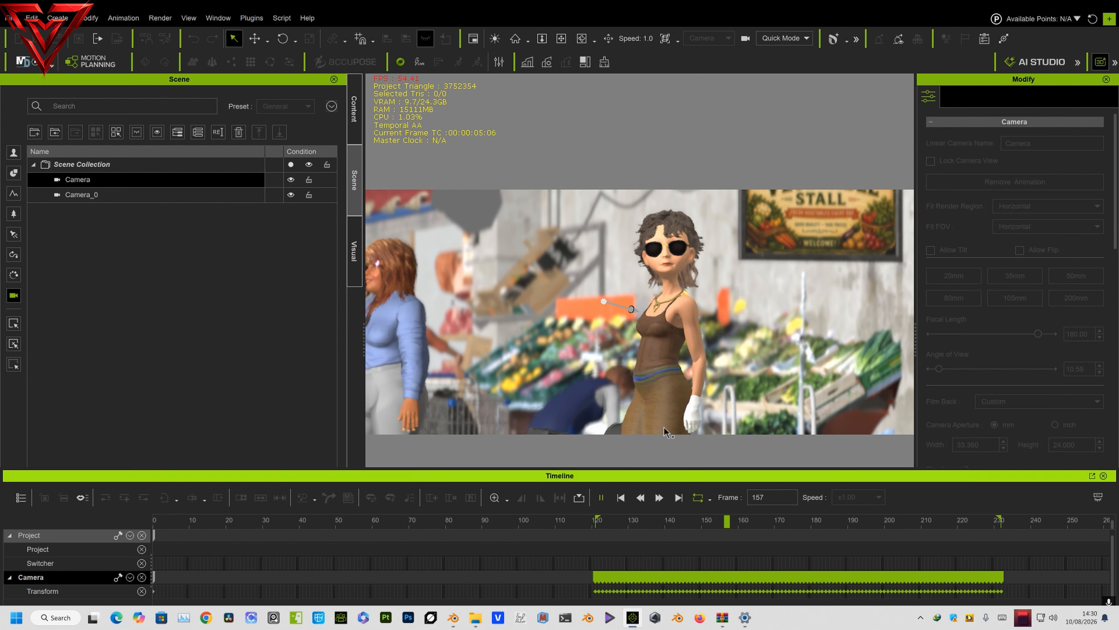
{"action": "left_click", "coordinate": [601, 497]}
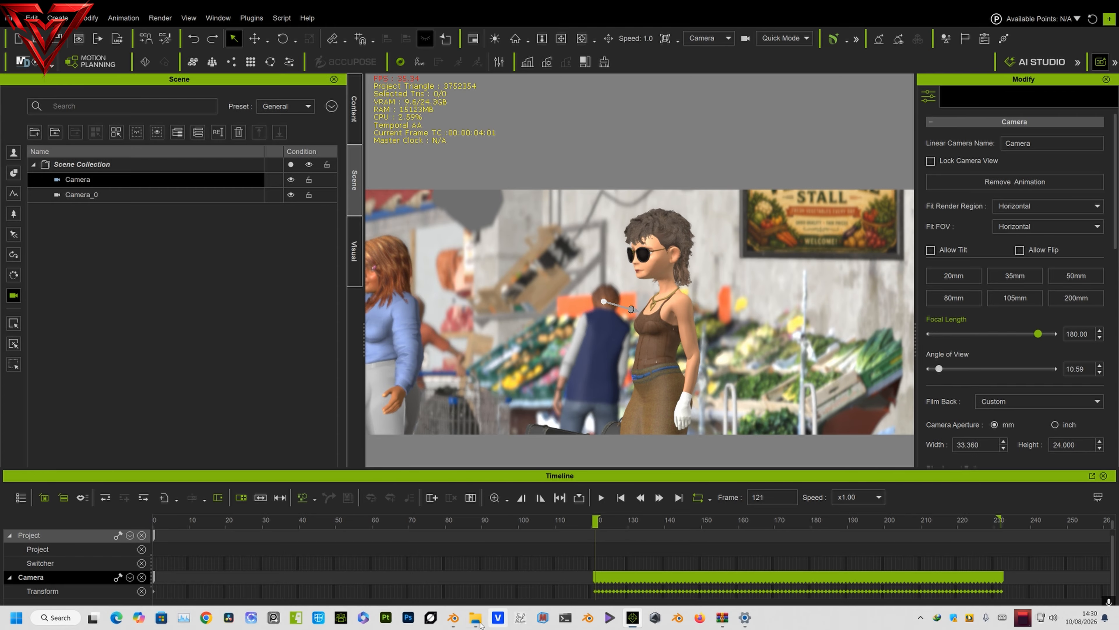
Step: Switch to Blender, change the camera's shake type to The Zeek (2D) and play the animation from the start frame
{"action": "left_click", "coordinate": [453, 618]}
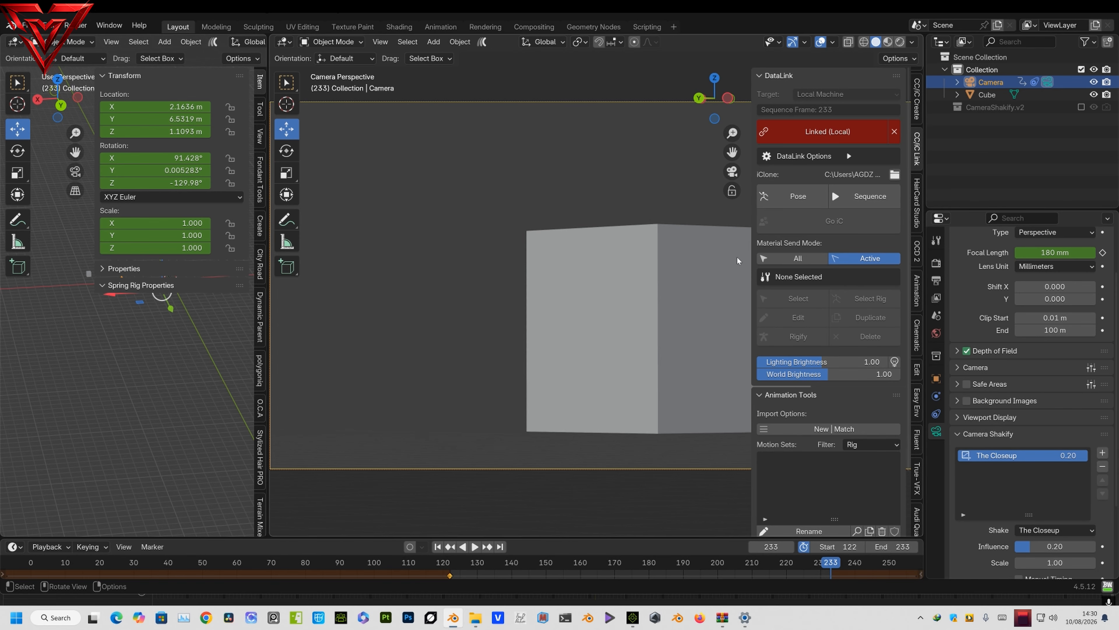
{"action": "left_click", "coordinate": [1072, 531]}
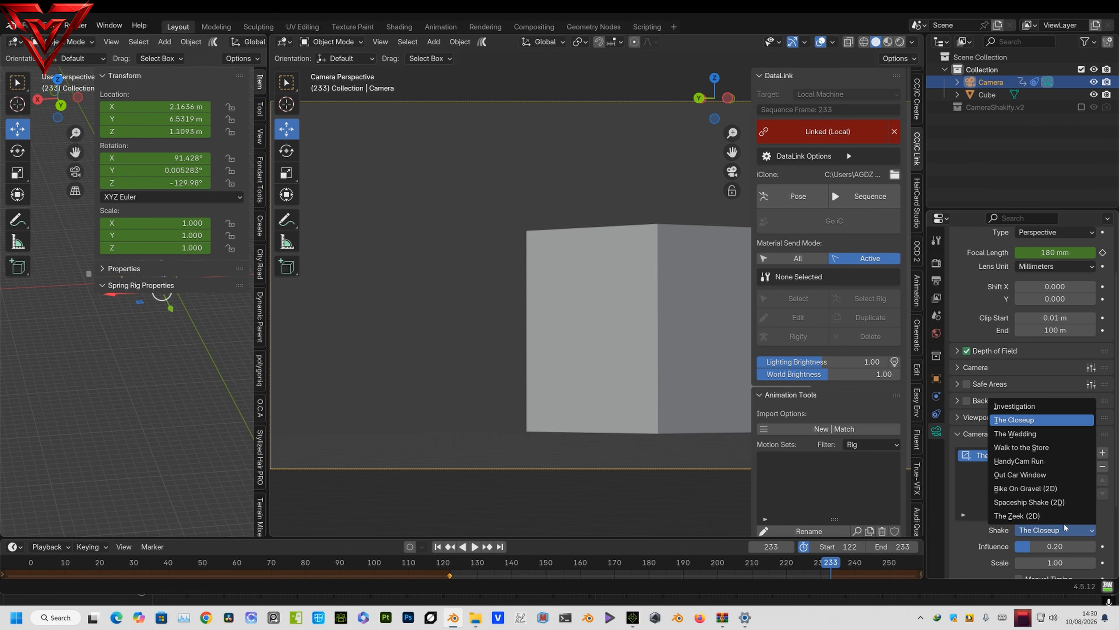
{"action": "left_click", "coordinate": [1057, 515]}
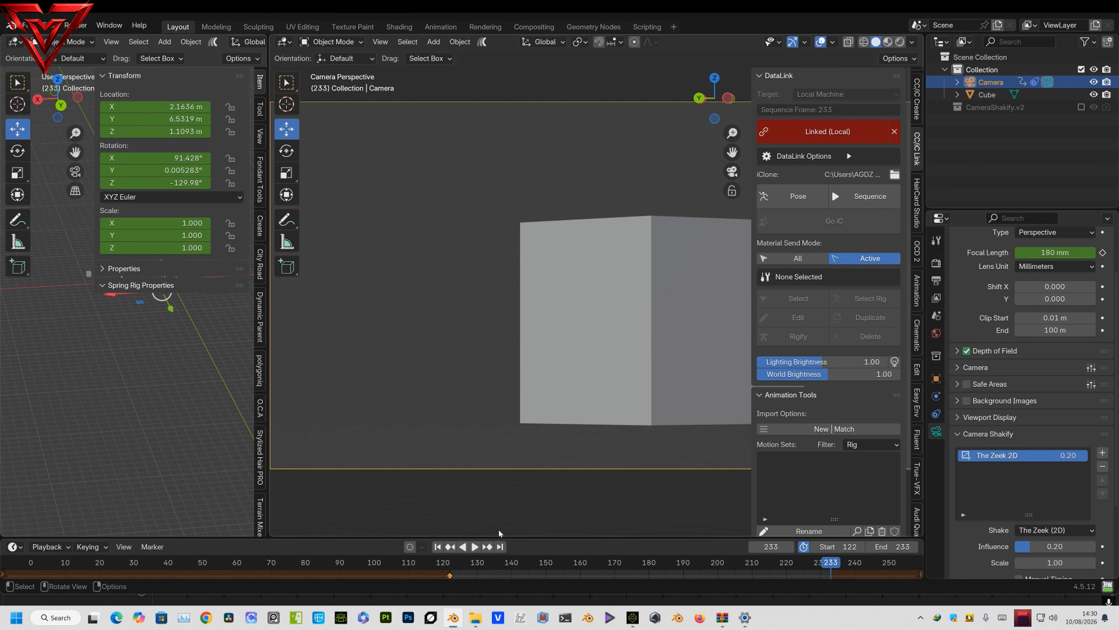
{"action": "left_click", "coordinate": [437, 546]}
{"action": "left_click", "coordinate": [474, 546]}
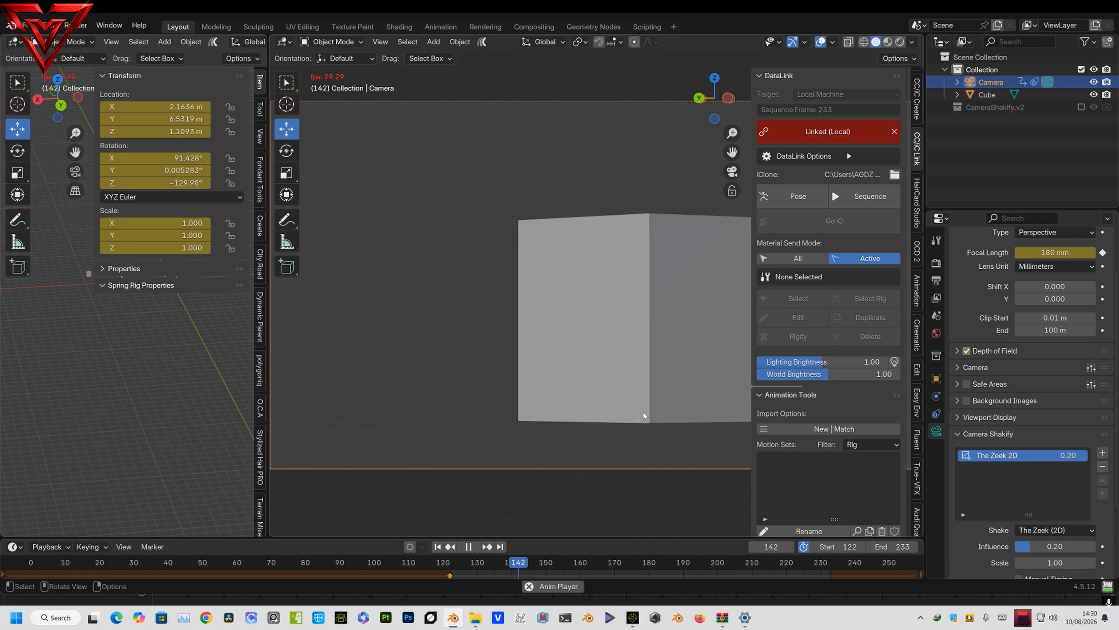
Step: Stop playback, return to start frame 122, send the camera animation as a DataLink sequence and switch to iClone
{"action": "key", "text": "space"}
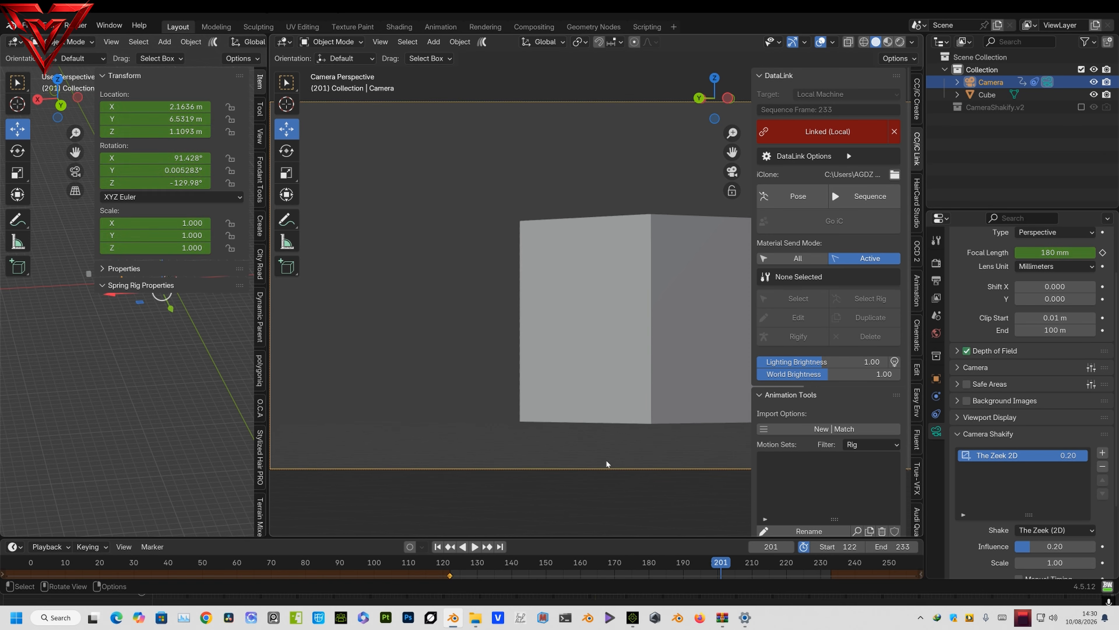
{"action": "left_click", "coordinate": [438, 546]}
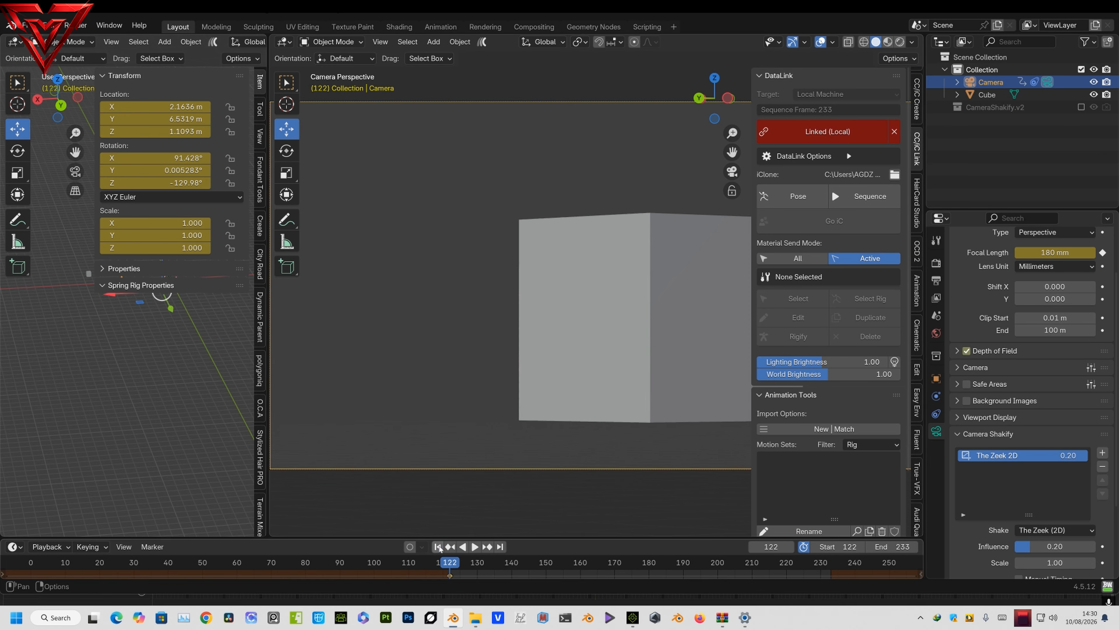
{"action": "left_click", "coordinate": [868, 200]}
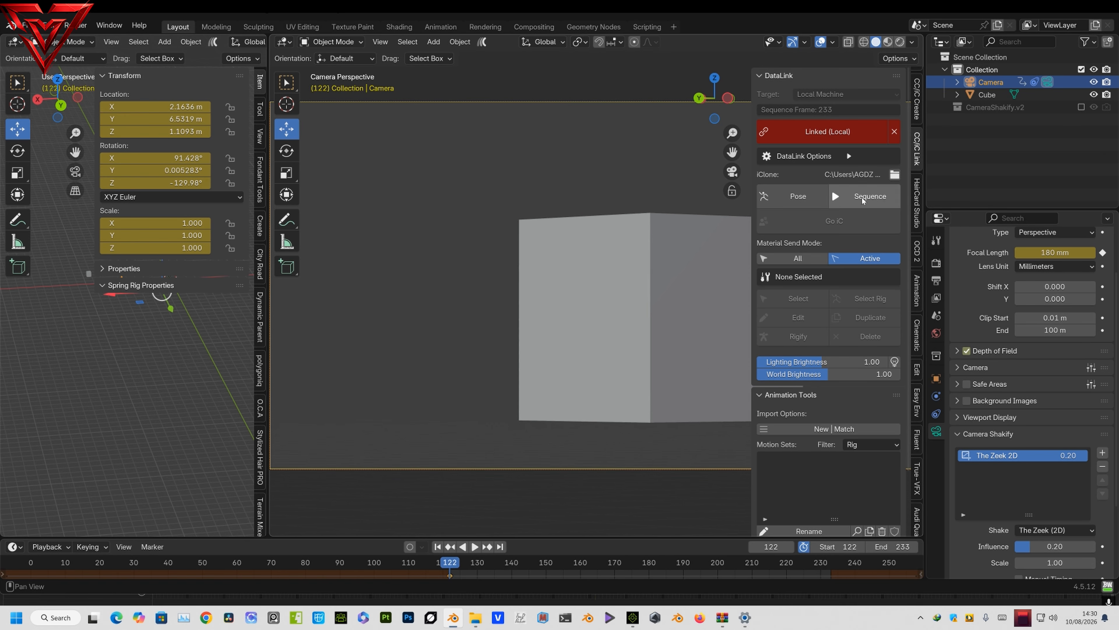
{"action": "left_click", "coordinate": [633, 618]}
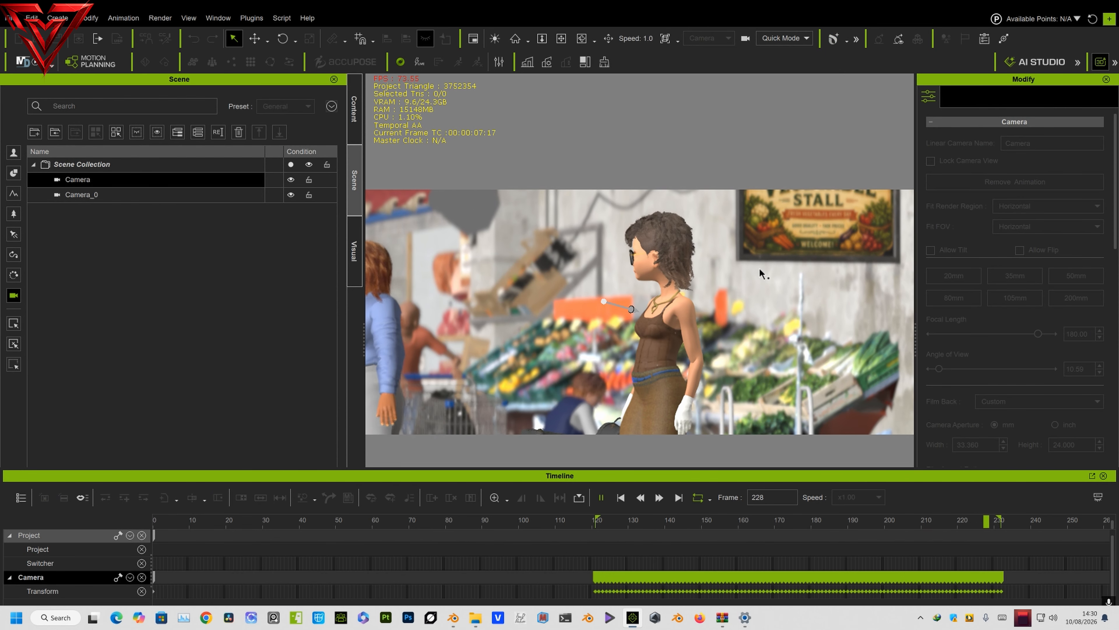
Step: Preview the received Camera animation from the start of the range, then stop and return to frame 121
{"action": "left_click", "coordinate": [620, 497]}
{"action": "key", "text": "space"}
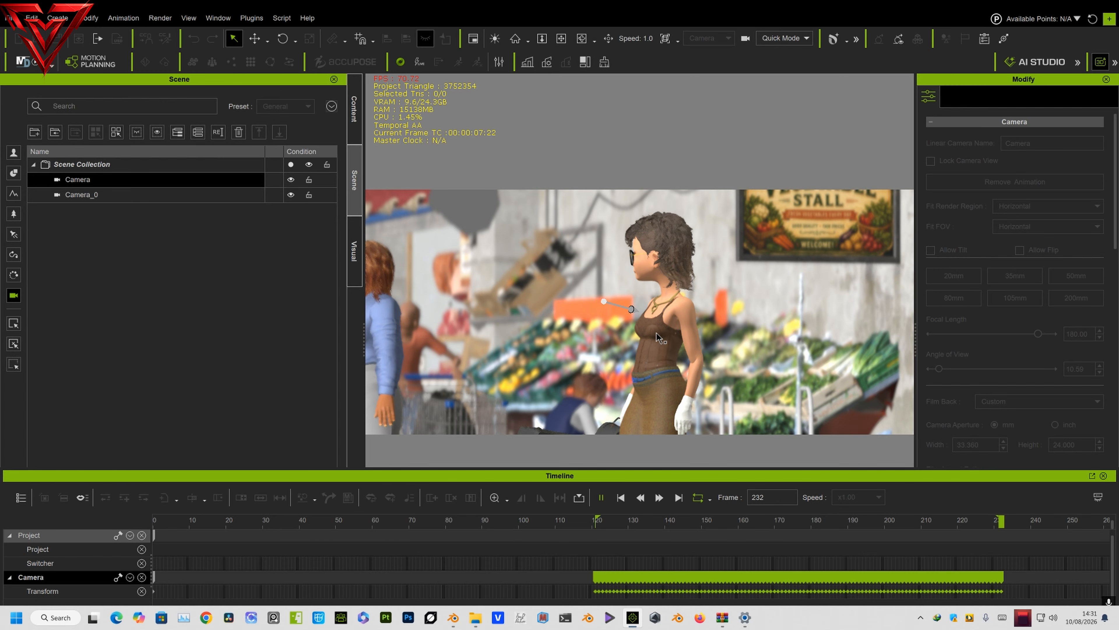
{"action": "key", "text": "space"}
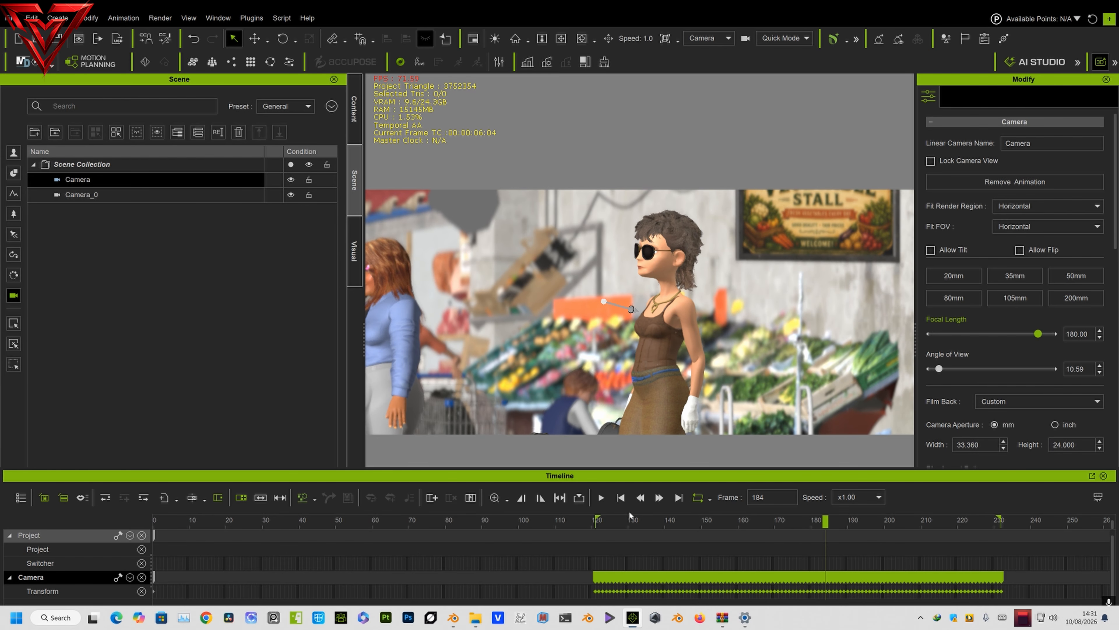
{"action": "left_click", "coordinate": [621, 497]}
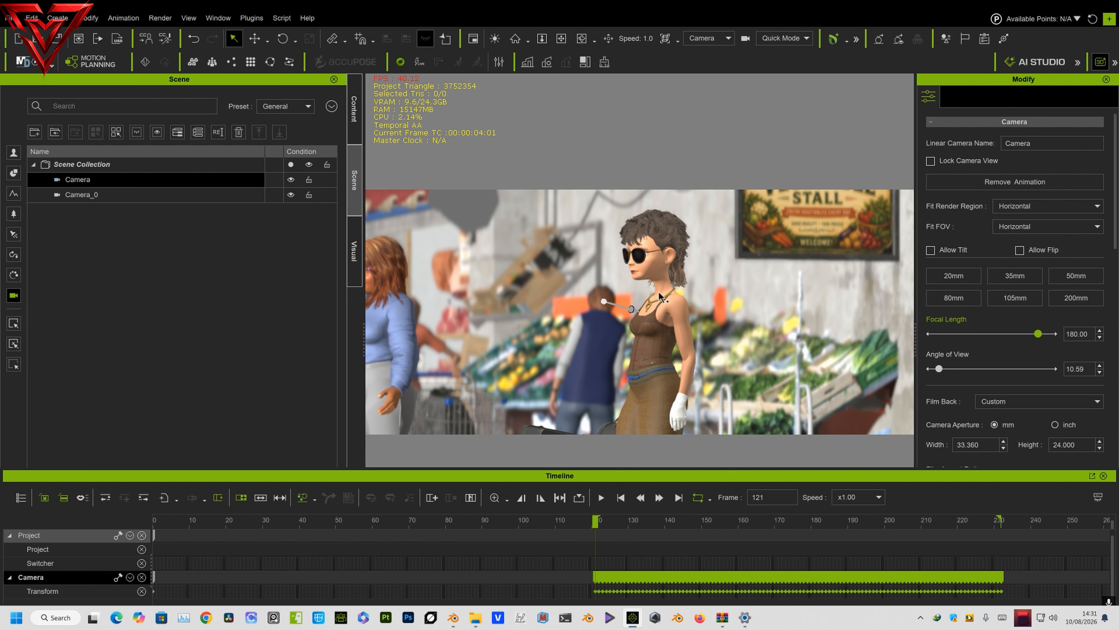
Step: Enable Ambient Occlusion, Global Illumination and Post Effect in the project's visual settings
{"action": "left_click", "coordinate": [359, 258]}
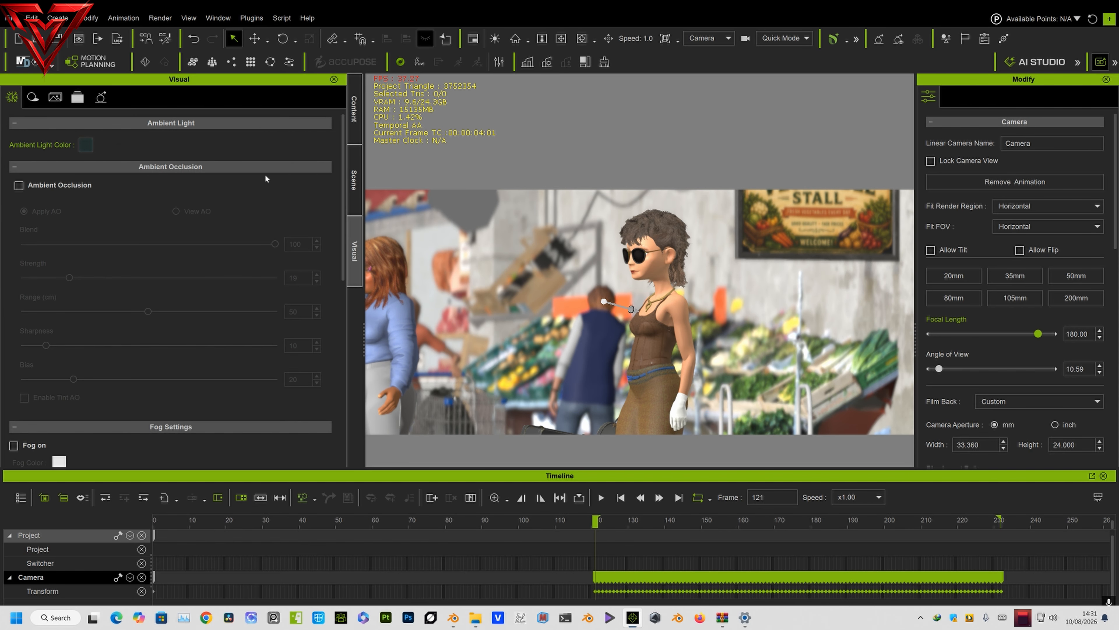
{"action": "left_click", "coordinate": [19, 185]}
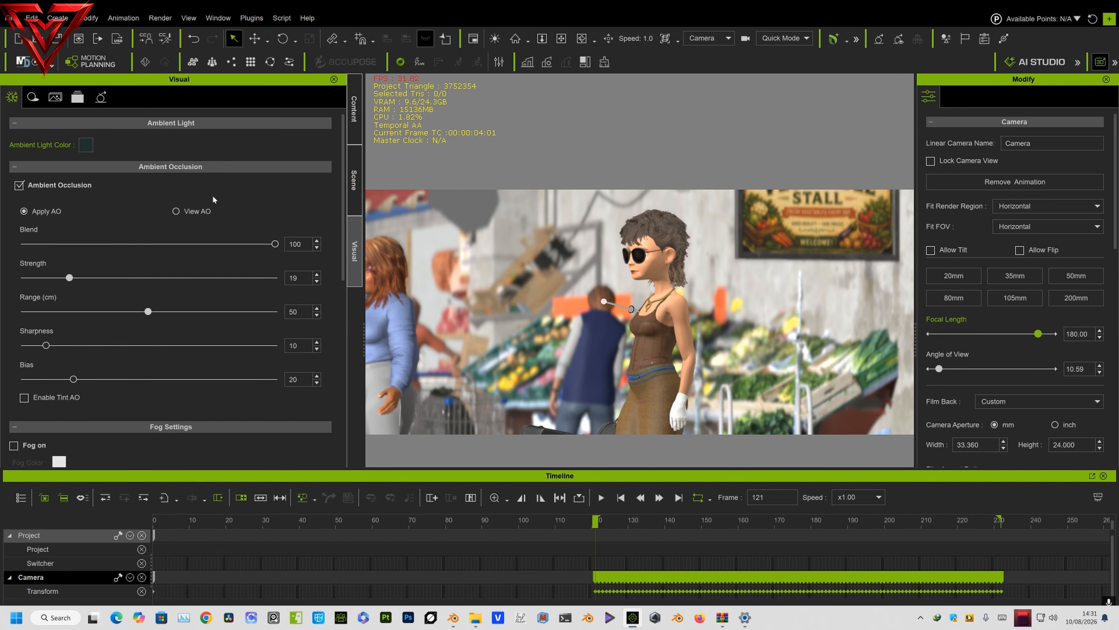
{"action": "left_click", "coordinate": [102, 98]}
{"action": "left_click", "coordinate": [35, 148]}
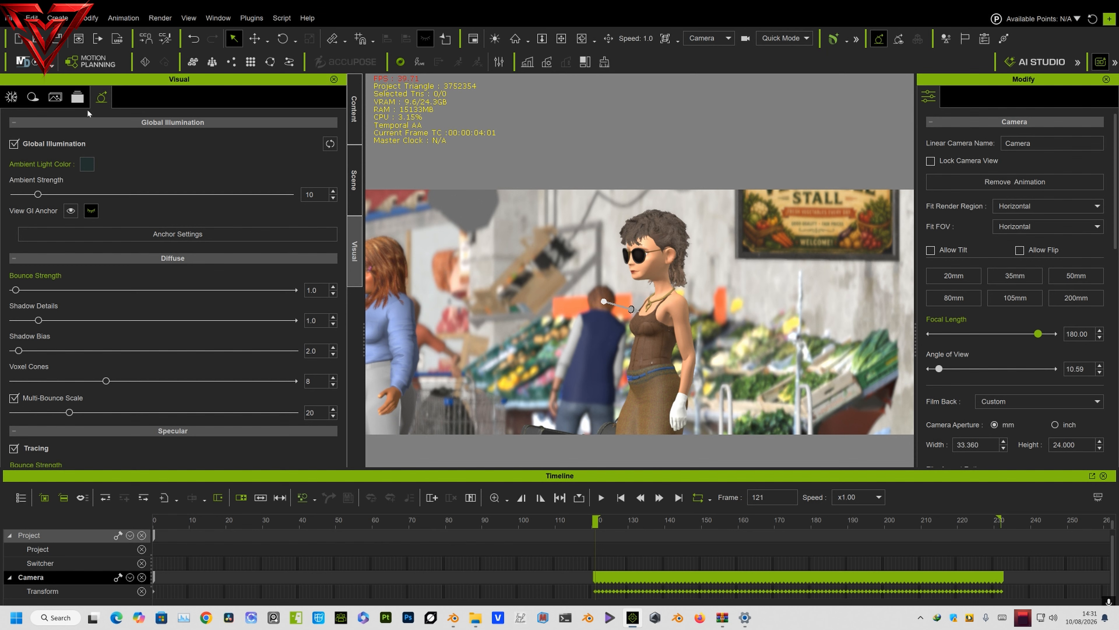
{"action": "left_click", "coordinate": [77, 97]}
{"action": "left_click", "coordinate": [14, 140]}
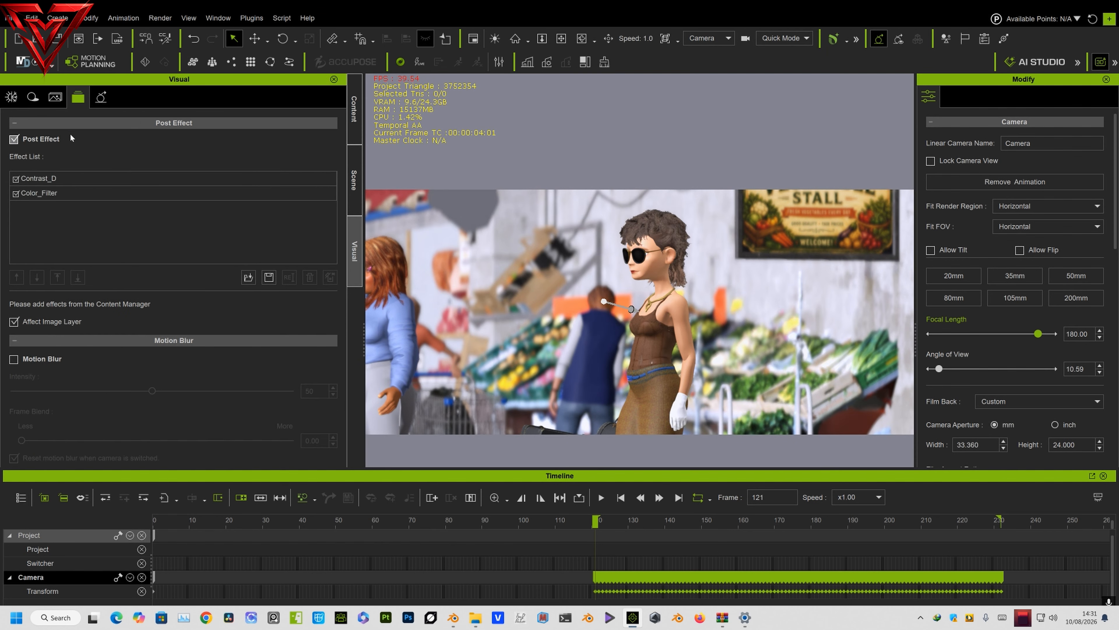
Step: Look through the ambient, tone map and Image Based Lighting options, and open the Toon Shader settings
{"action": "left_click", "coordinate": [12, 96]}
{"action": "scroll", "coordinate": [174, 317], "scroll_direction": "down", "scroll_amount": 10}
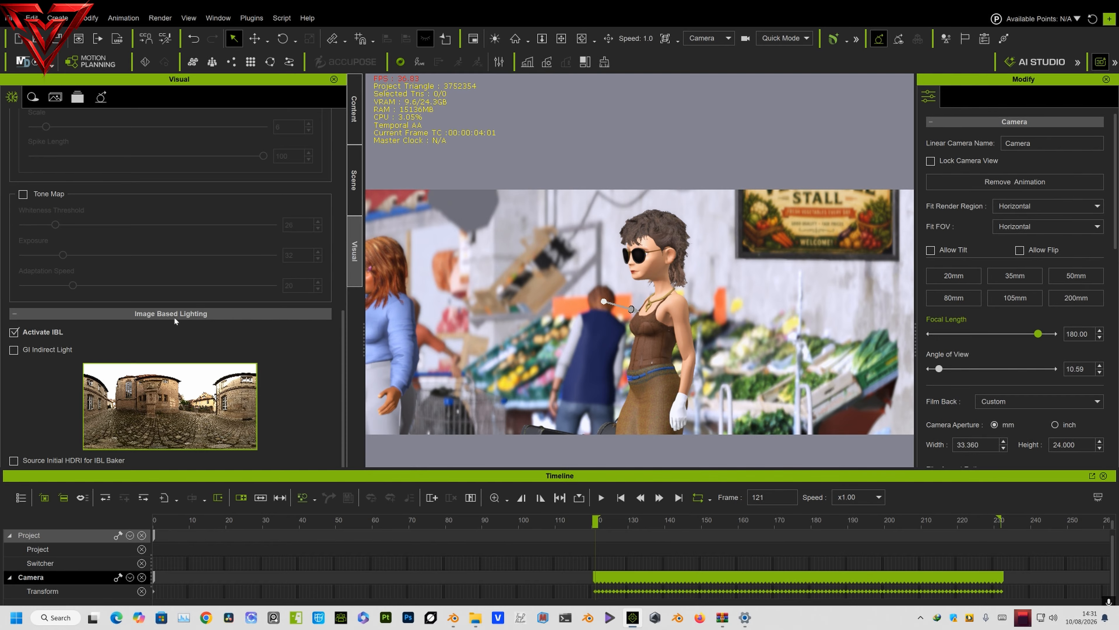
{"action": "scroll", "coordinate": [174, 317], "scroll_direction": "up", "scroll_amount": 6}
{"action": "left_click", "coordinate": [55, 98]}
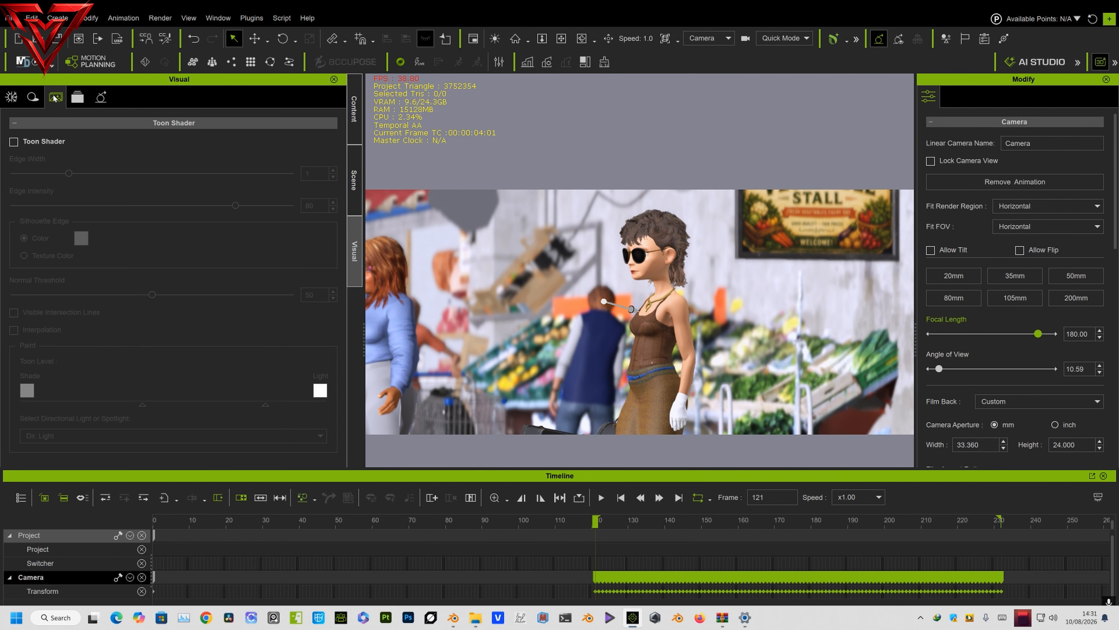